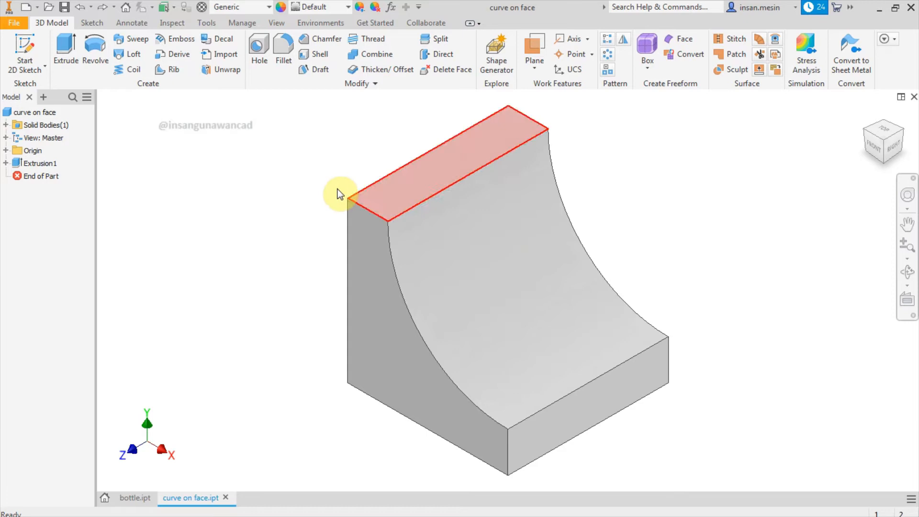
Start a 3D sketch and draw a Curve On Face spline across the concave face, from its upper edge through two intermediate points to its lower edge
{"action": "left_click", "coordinate": [28, 71]}
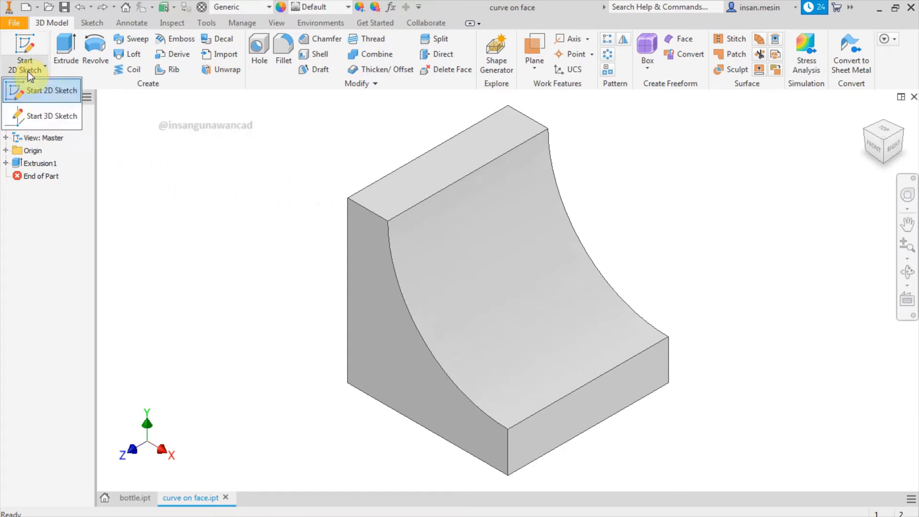
{"action": "left_click", "coordinate": [50, 115]}
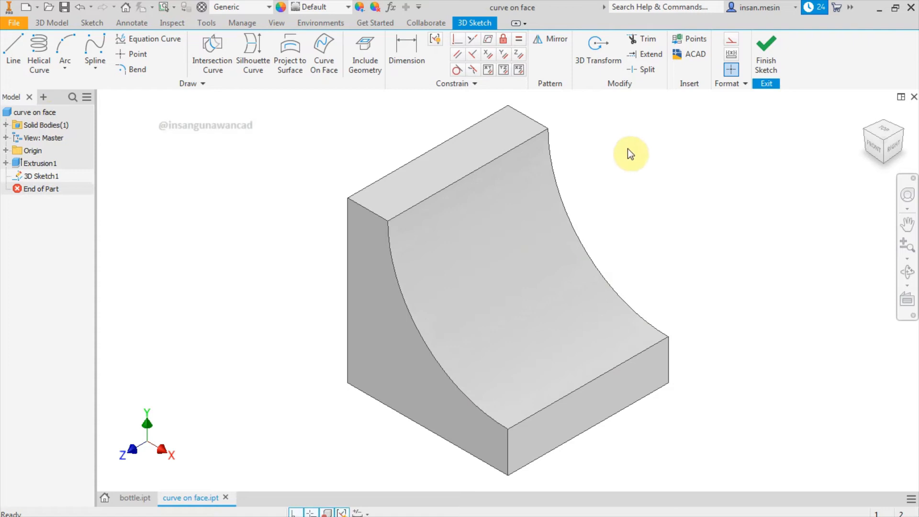
{"action": "left_click", "coordinate": [324, 52]}
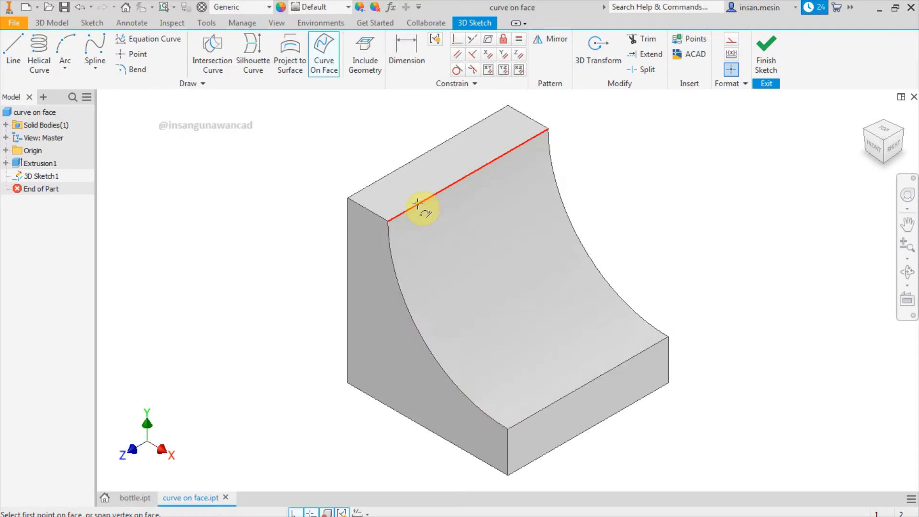
{"action": "left_click", "coordinate": [418, 204]}
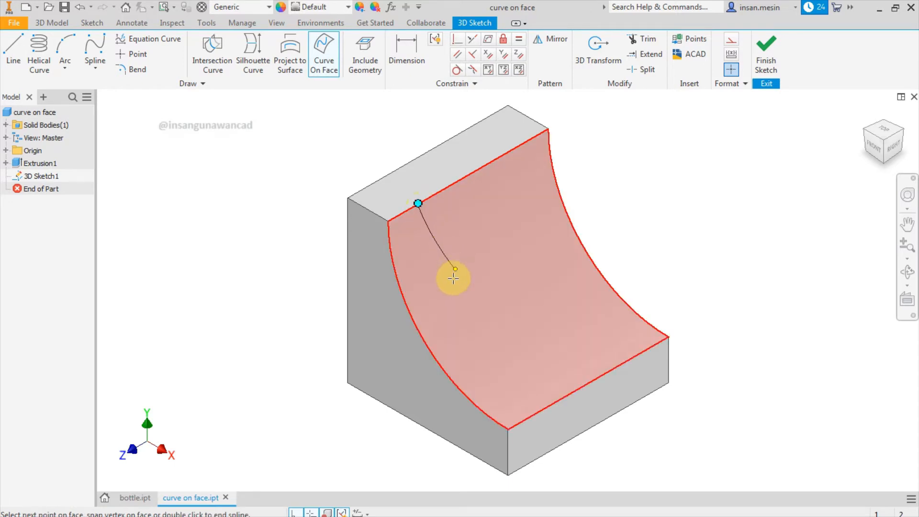
{"action": "left_click", "coordinate": [453, 277]}
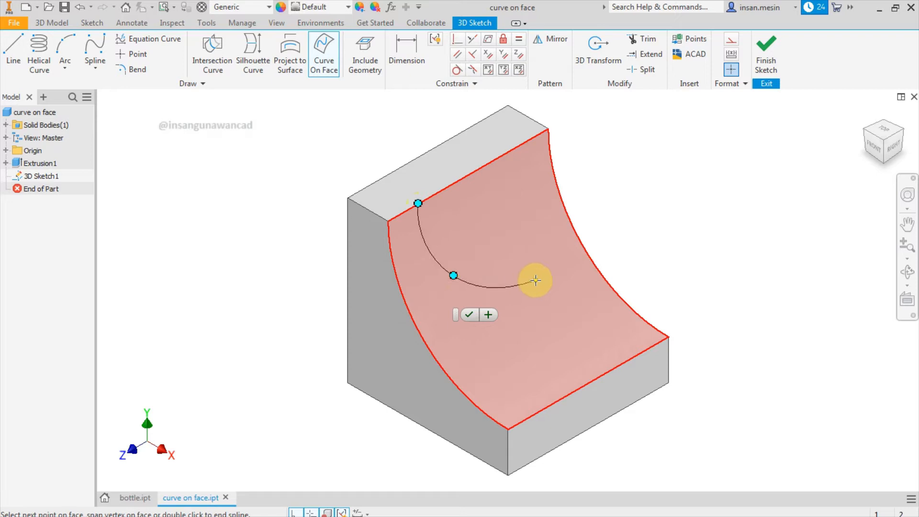
{"action": "left_click", "coordinate": [631, 358]}
{"action": "left_click", "coordinate": [643, 397]}
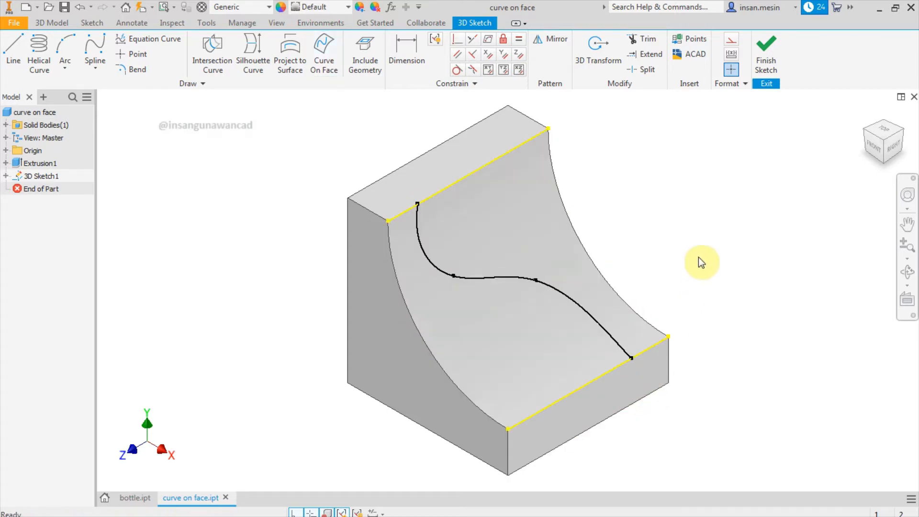
Dimension the spline's upper endpoint 5 mm from the nearer corner of the concave face's upper edge
{"action": "mouse_move", "coordinate": [689, 302]}
{"action": "middle_mouse_down", "text": "shift"}
{"action": "mouse_move", "coordinate": [640, 267]}
{"action": "mouse_move", "coordinate": [497, 266]}
{"action": "mouse_move", "coordinate": [509, 281]}
{"action": "mouse_move", "coordinate": [544, 261]}
{"action": "mouse_move", "coordinate": [582, 294]}
{"action": "mouse_move", "coordinate": [634, 314]}
{"action": "mouse_move", "coordinate": [607, 264]}
{"action": "mouse_move", "coordinate": [648, 283]}
{"action": "mouse_move", "coordinate": [648, 307]}
{"action": "middle_mouse_up", "text": "shift"}
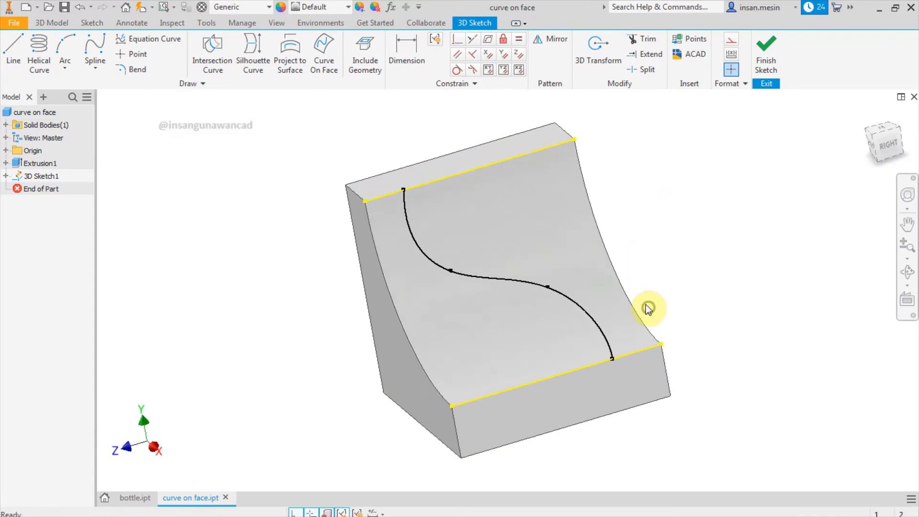
{"action": "left_click", "coordinate": [409, 57]}
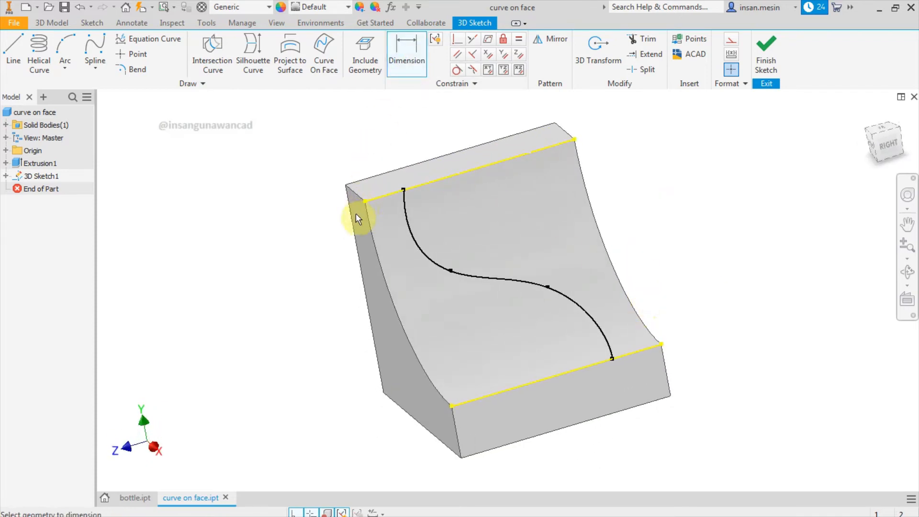
{"action": "left_click", "coordinate": [404, 190]}
{"action": "left_click", "coordinate": [368, 151]}
{"action": "type", "text": "5"}
{"action": "key", "text": "Return"}
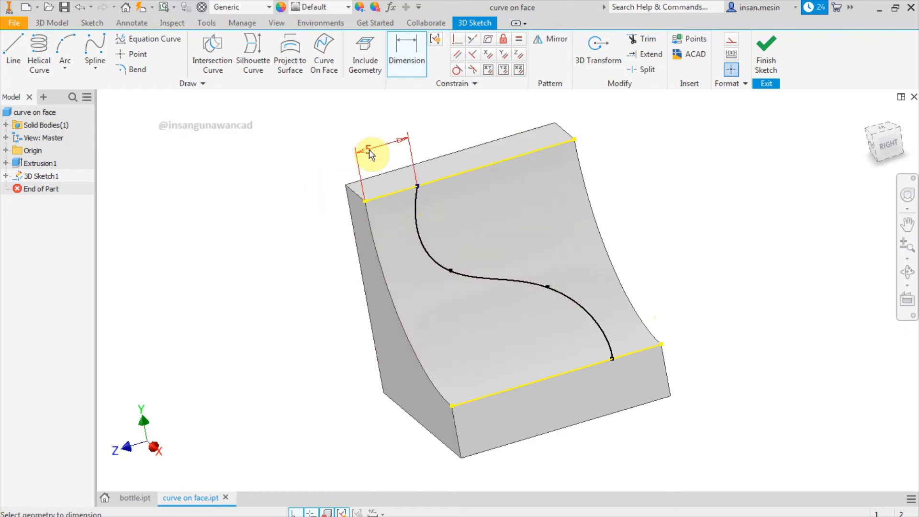
Dimension the spline's lower endpoint 5 mm from the nearer corner of the concave face's lower edge
{"action": "left_click", "coordinate": [612, 358]}
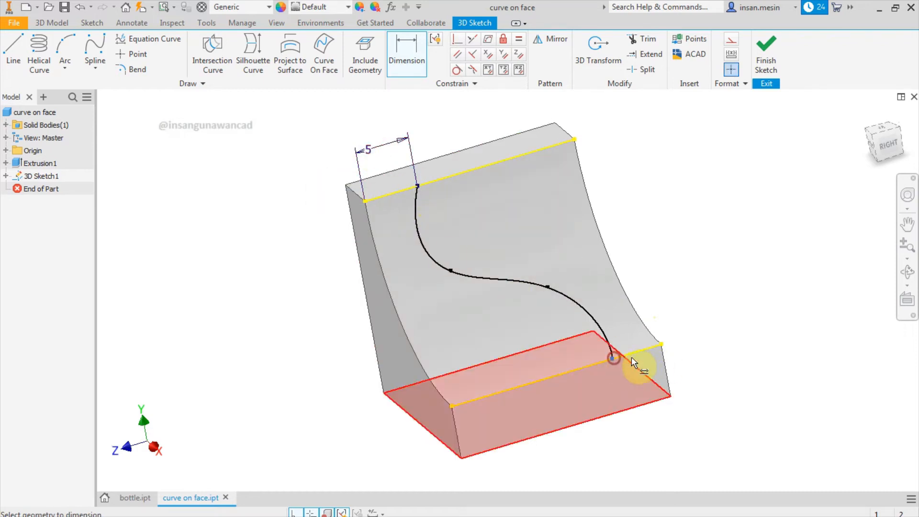
{"action": "left_click", "coordinate": [662, 345]}
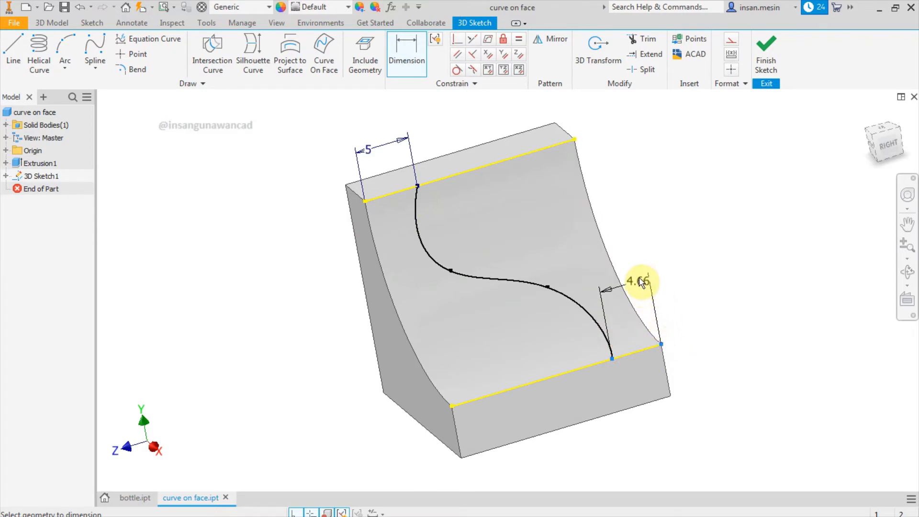
{"action": "left_click", "coordinate": [640, 275]}
{"action": "type", "text": "5"}
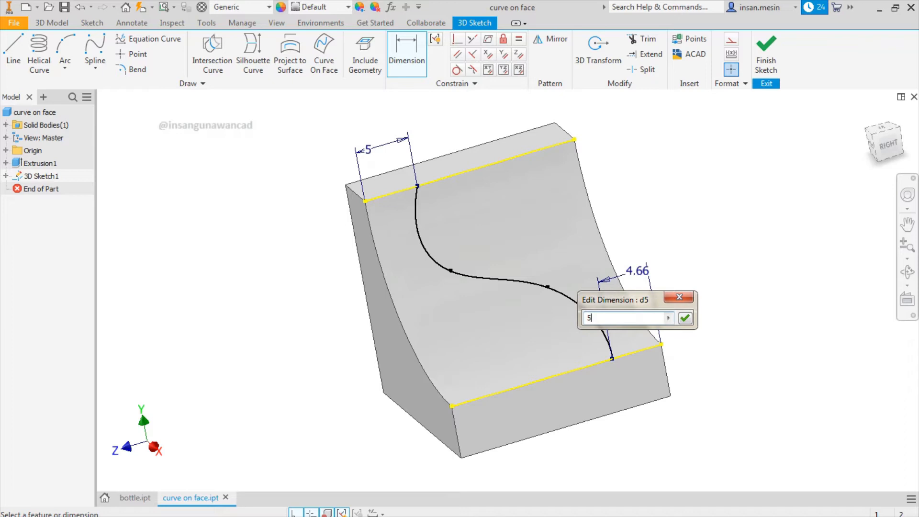
{"action": "key", "text": "Return"}
Dimension the spline's upper intermediate point from the nearer side face of the block with a value of -8 mm
{"action": "middle_click_drag", "start_coordinate": [708, 265], "coordinate": [745, 280], "text": "shift"}
{"action": "middle_click_drag", "start_coordinate": [625, 232], "coordinate": [465, 255], "text": "shift"}
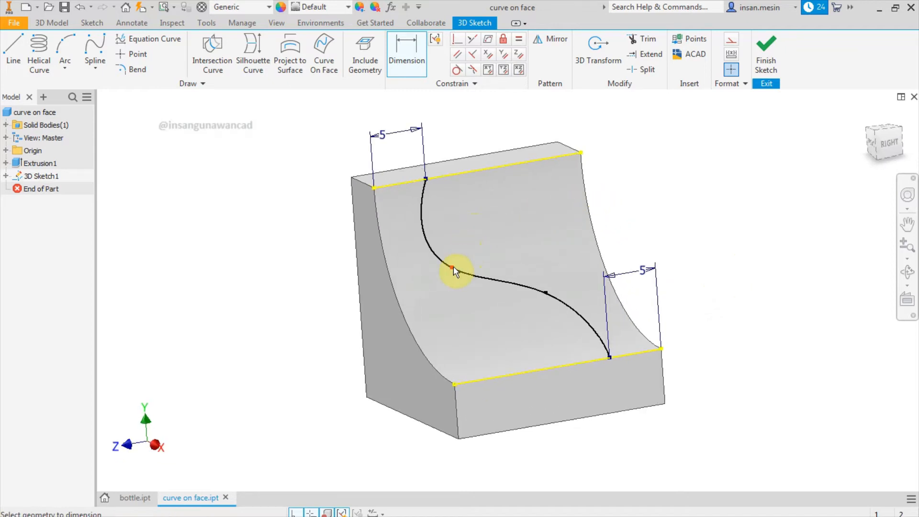
{"action": "left_click", "coordinate": [452, 267]}
{"action": "left_click", "coordinate": [374, 289]}
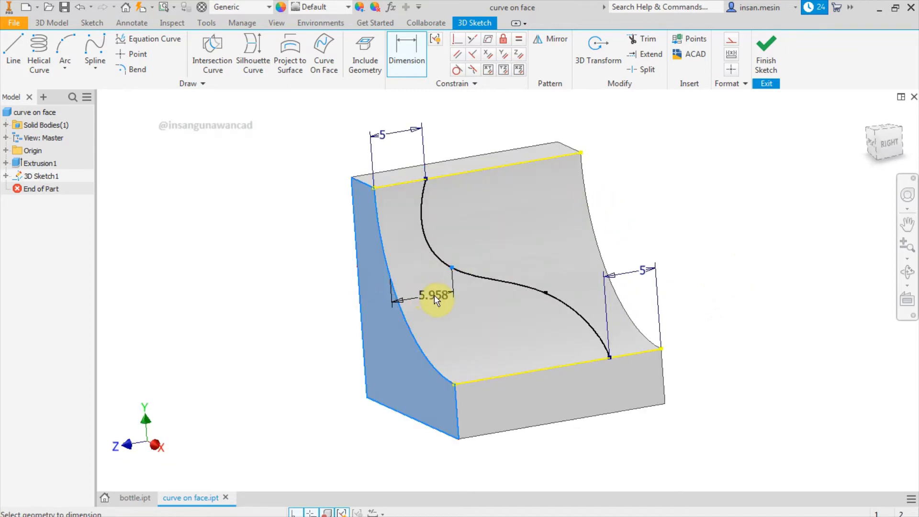
{"action": "left_click", "coordinate": [436, 298]}
{"action": "type", "text": "-8"}
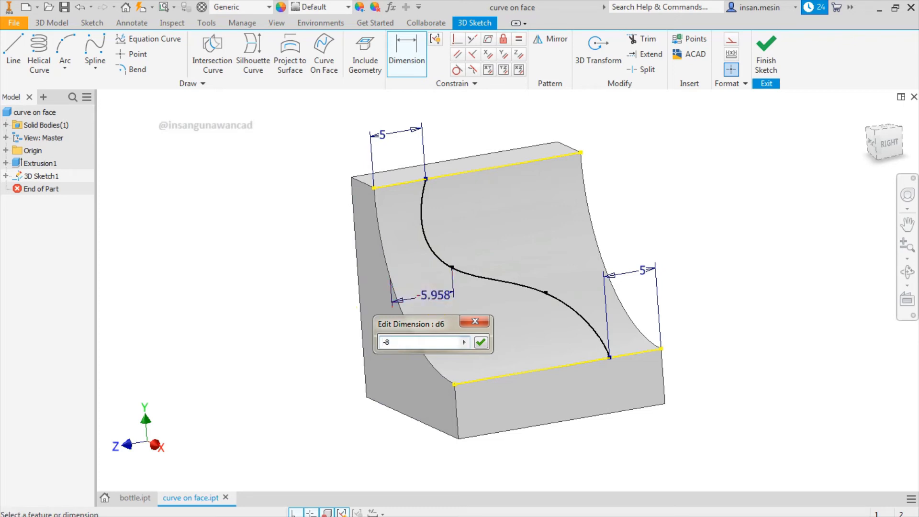
{"action": "key", "text": "Return"}
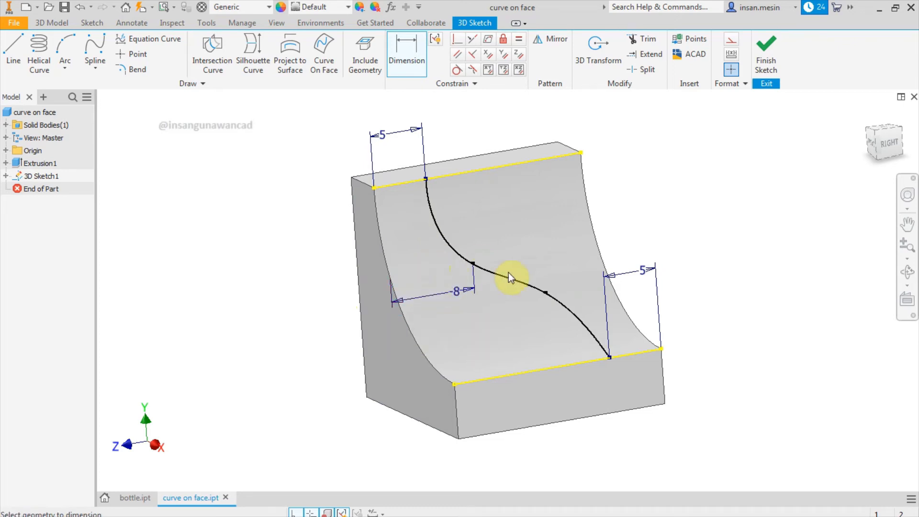
Dimension the spline's lower intermediate point 8 mm from the opposite side face and finish the 3D sketch
{"action": "left_click", "coordinate": [547, 294]}
{"action": "middle_click_drag", "start_coordinate": [628, 294], "coordinate": [571, 320], "text": "shift"}
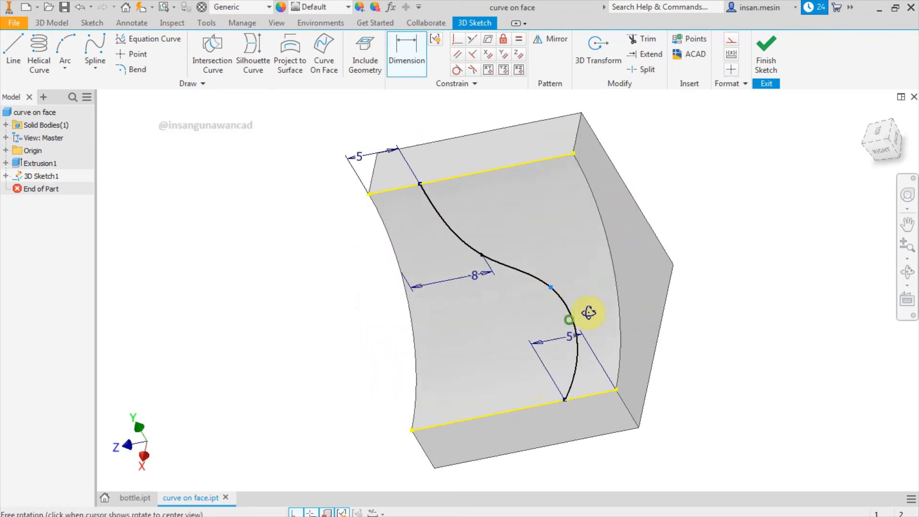
{"action": "left_click", "coordinate": [638, 292]}
{"action": "left_click", "coordinate": [585, 263]}
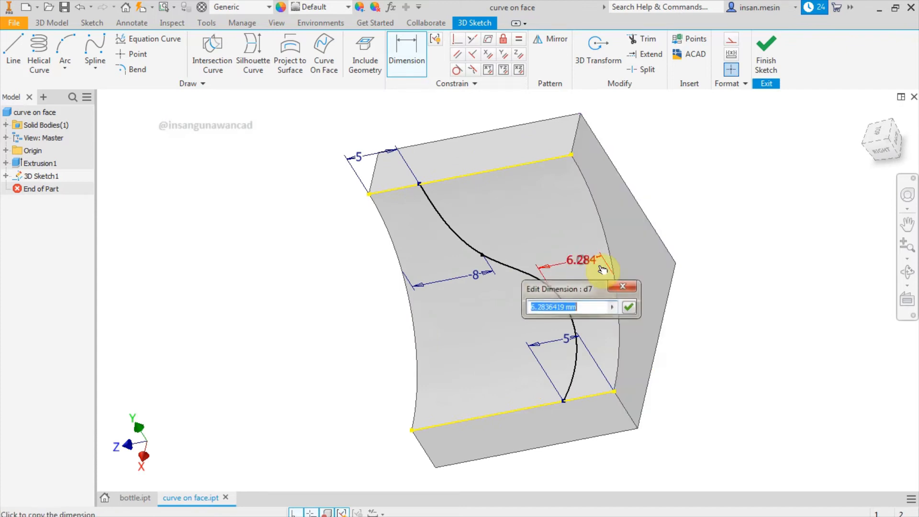
{"action": "type", "text": "8"}
{"action": "key", "text": "Return"}
{"action": "middle_click_drag", "start_coordinate": [654, 254], "coordinate": [729, 238], "text": "shift"}
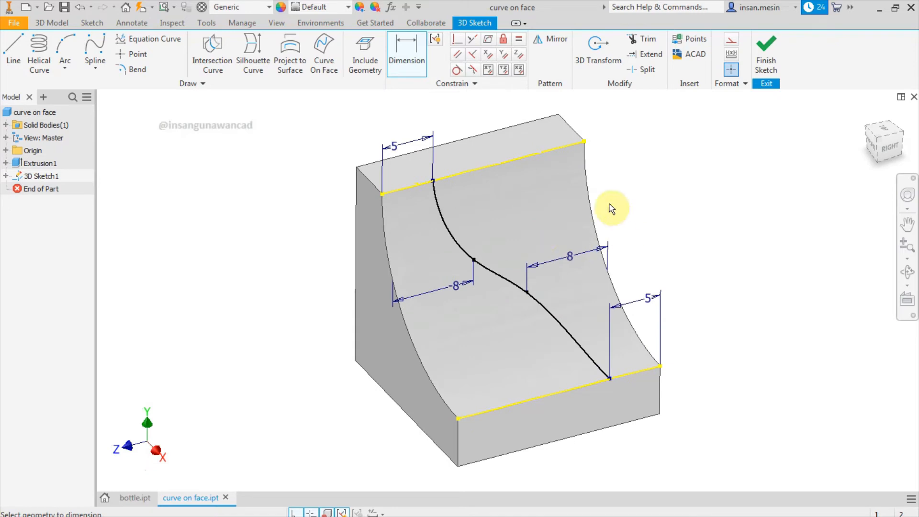
{"action": "left_click", "coordinate": [761, 58]}
Start a 2D sketch on the low vertical face below the concave surface and project the spline onto it
{"action": "middle_click_drag", "start_coordinate": [672, 199], "coordinate": [698, 211], "text": "shift"}
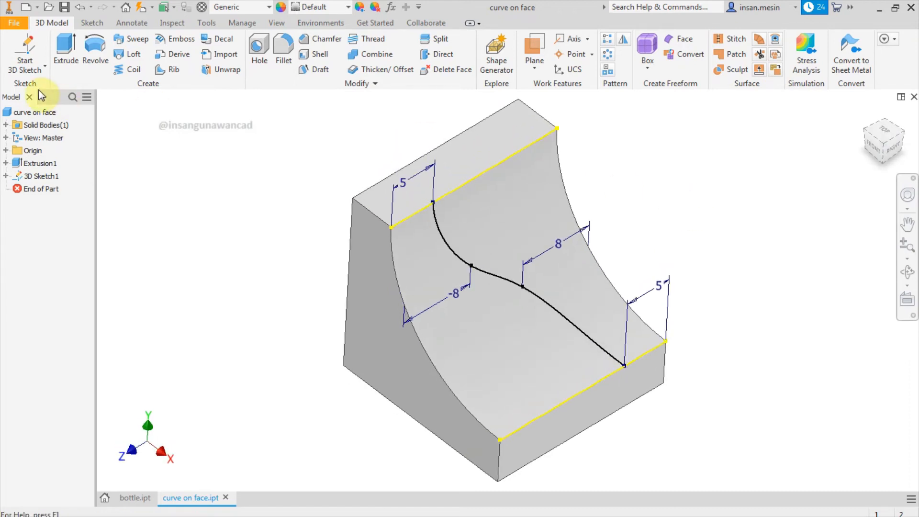
{"action": "left_click", "coordinate": [36, 77]}
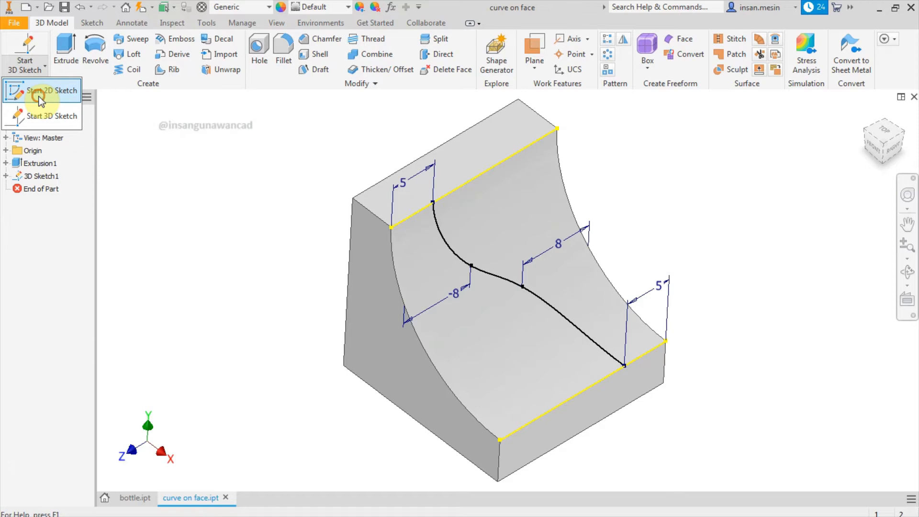
{"action": "left_click", "coordinate": [38, 93]}
{"action": "left_click", "coordinate": [642, 360]}
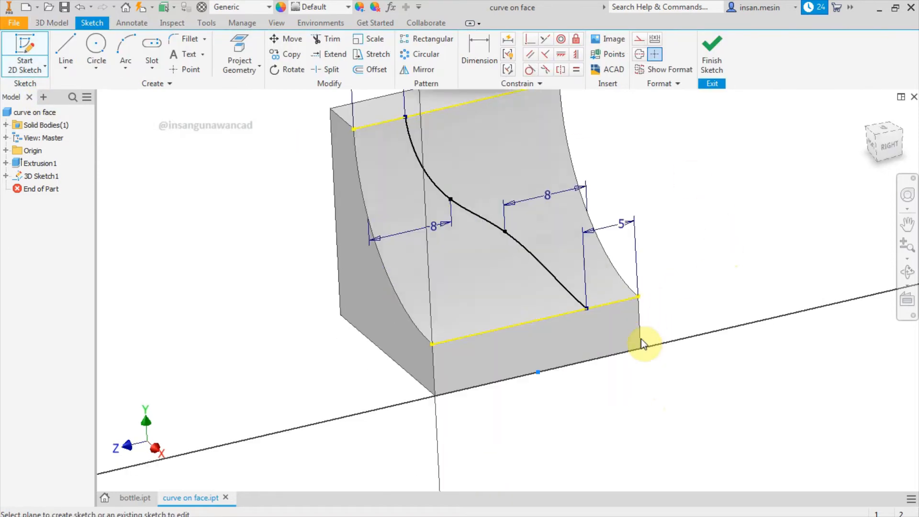
{"action": "left_click", "coordinate": [97, 47]}
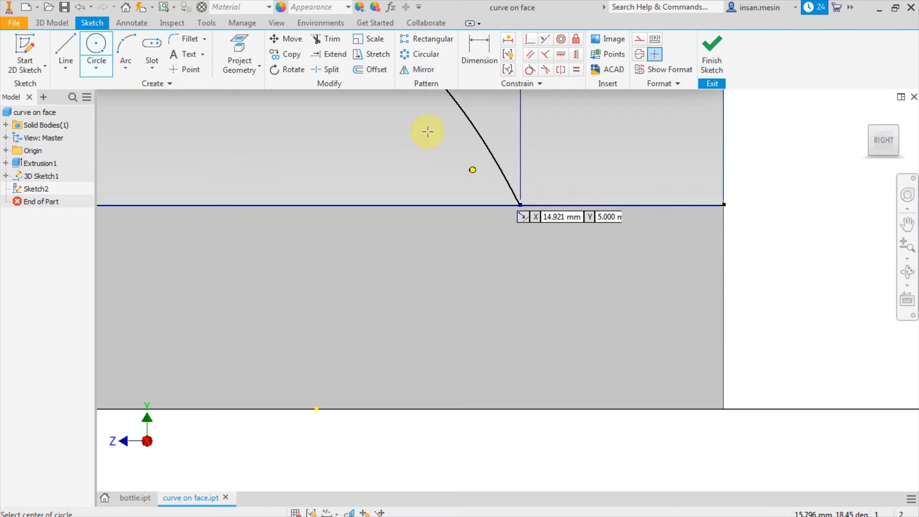
{"action": "left_click", "coordinate": [252, 61]}
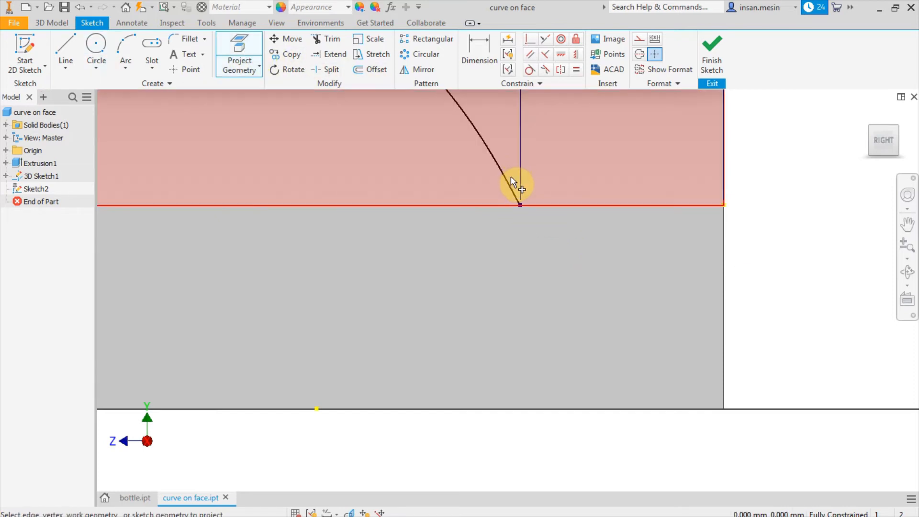
Draw a 1 mm diameter circle centred on the spline's lower endpoint and finish the sketch
{"action": "left_click", "coordinate": [103, 44]}
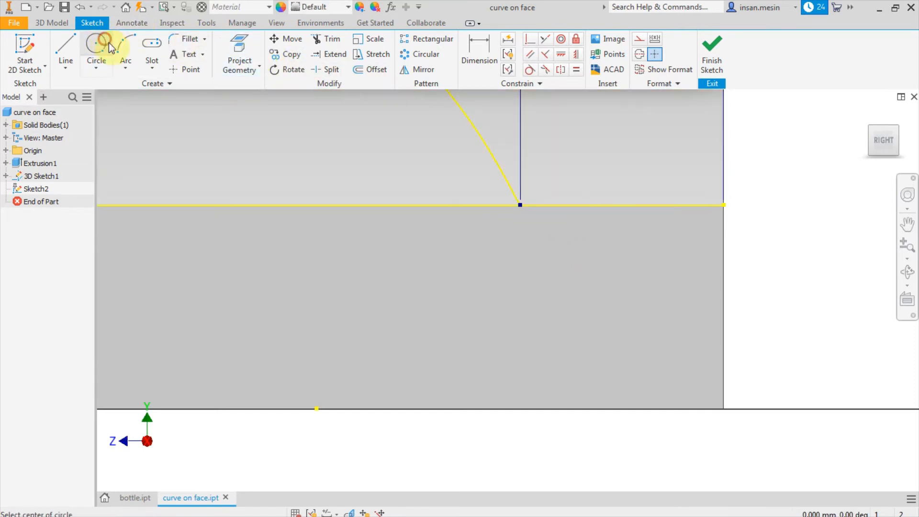
{"action": "left_click", "coordinate": [520, 204]}
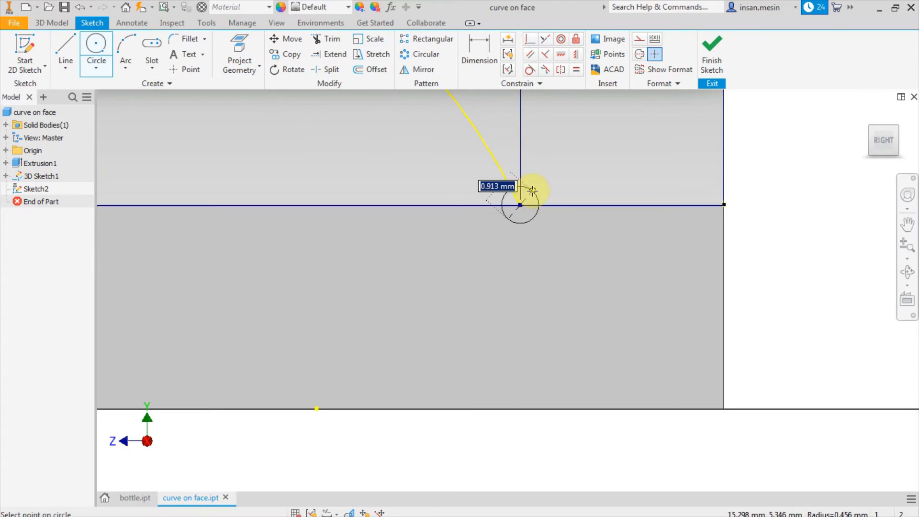
{"action": "type", "text": "1"}
{"action": "key", "text": "Return"}
{"action": "left_click", "coordinate": [712, 52]}
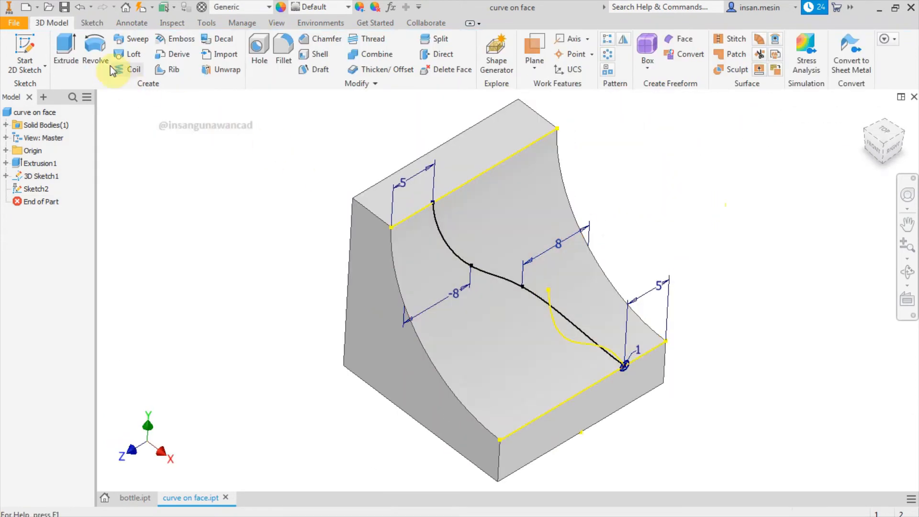
Sweep the circle along the 3D spline as a cut to form a groove in the concave face
{"action": "left_click", "coordinate": [129, 39]}
{"action": "scroll", "coordinate": [625, 376], "scroll_direction": "up", "scroll_amount": 4}
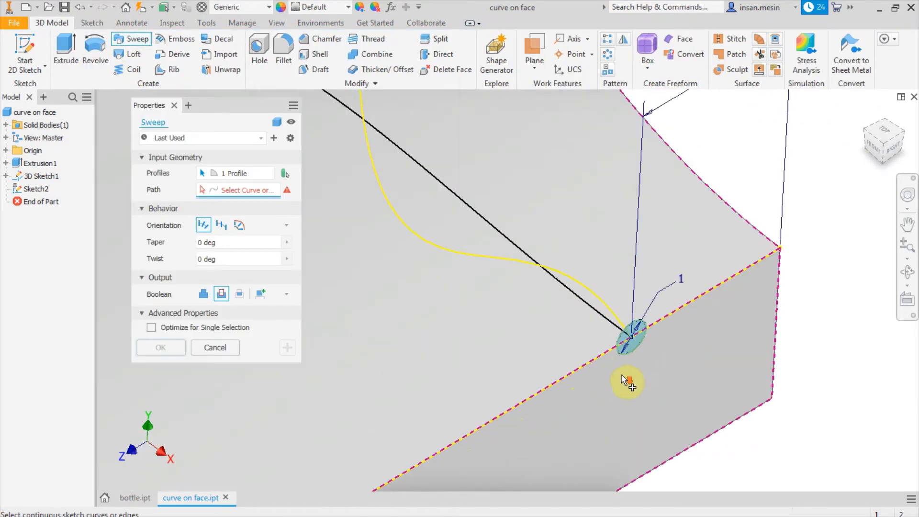
{"action": "scroll", "coordinate": [474, 218], "scroll_direction": "down", "scroll_amount": 3}
{"action": "left_click", "coordinate": [477, 211]}
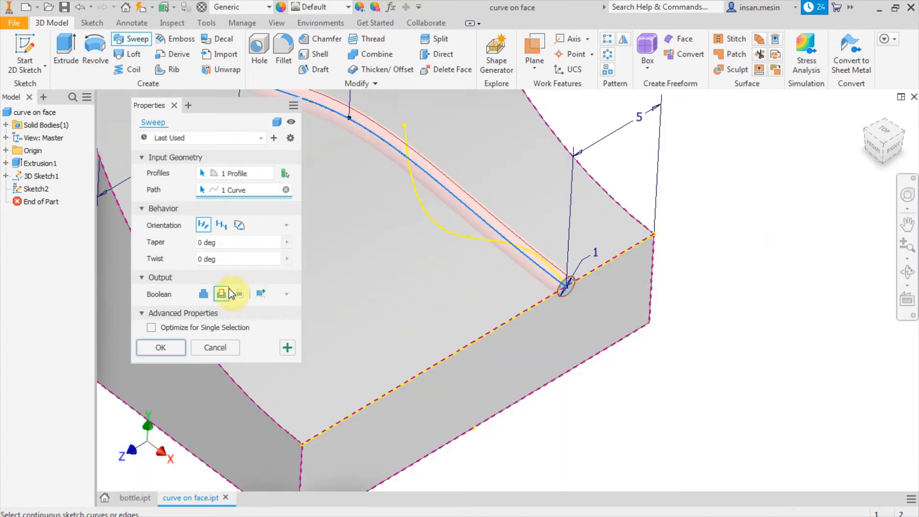
{"action": "left_click", "coordinate": [160, 347]}
Inspect the swept groove across the concave face from several distances and angles
{"action": "scroll", "coordinate": [706, 325], "scroll_direction": "up", "scroll_amount": 3}
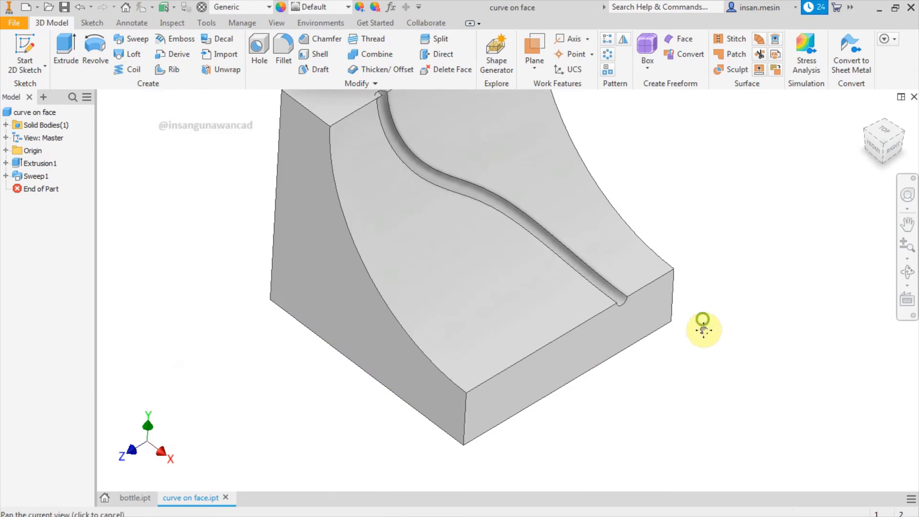
{"action": "middle_click_drag", "start_coordinate": [705, 326], "coordinate": [719, 383]}
{"action": "scroll", "coordinate": [720, 384], "scroll_direction": "down", "scroll_amount": 3}
{"action": "scroll", "coordinate": [636, 302], "scroll_direction": "up", "scroll_amount": 3}
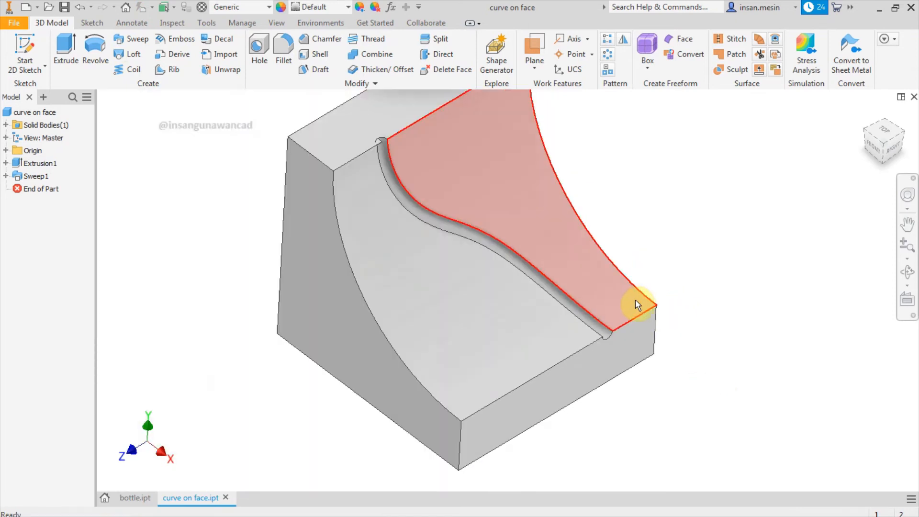
{"action": "scroll", "coordinate": [381, 151], "scroll_direction": "down", "scroll_amount": 2}
{"action": "scroll", "coordinate": [375, 137], "scroll_direction": "up", "scroll_amount": 4}
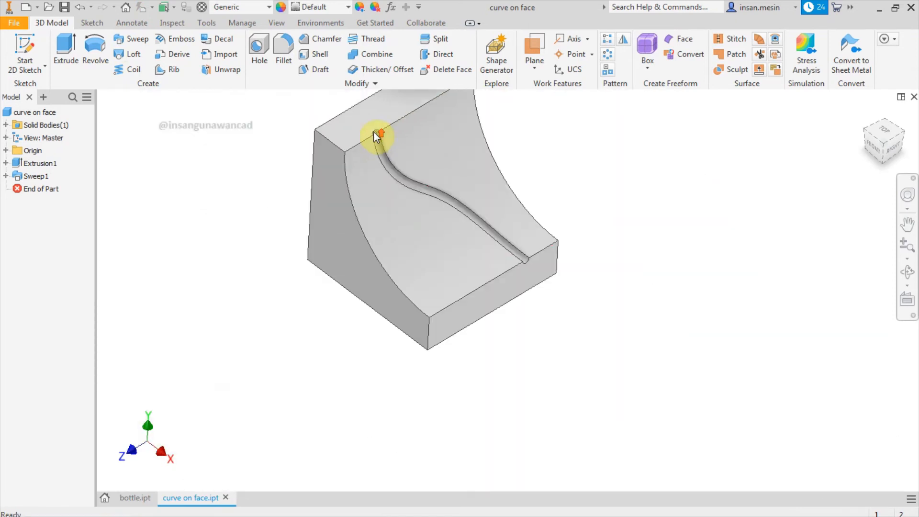
{"action": "middle_click_drag", "start_coordinate": [591, 252], "coordinate": [546, 221], "text": "shift"}
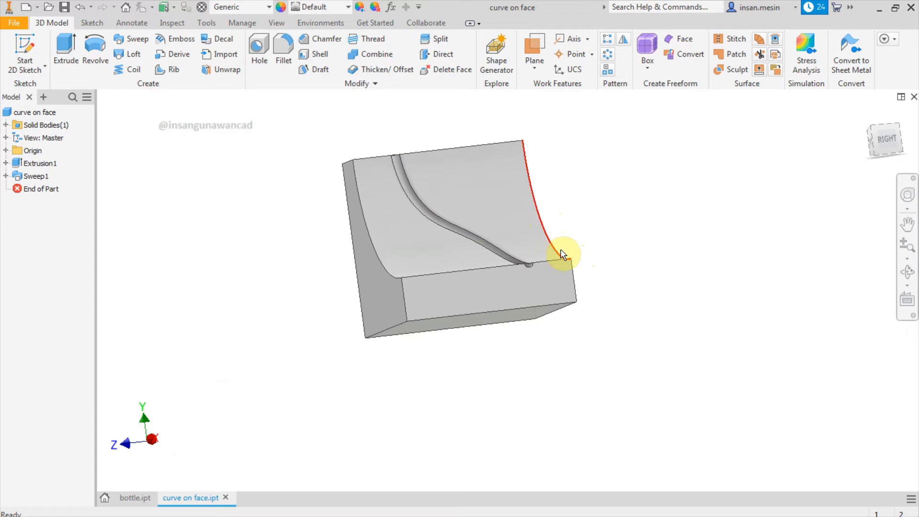
Switch to the bottle.ipt part and examine the curved grooves around the bottle's body
{"action": "left_click", "coordinate": [136, 499]}
{"action": "middle_click_drag", "start_coordinate": [530, 193], "coordinate": [579, 264], "text": "shift"}
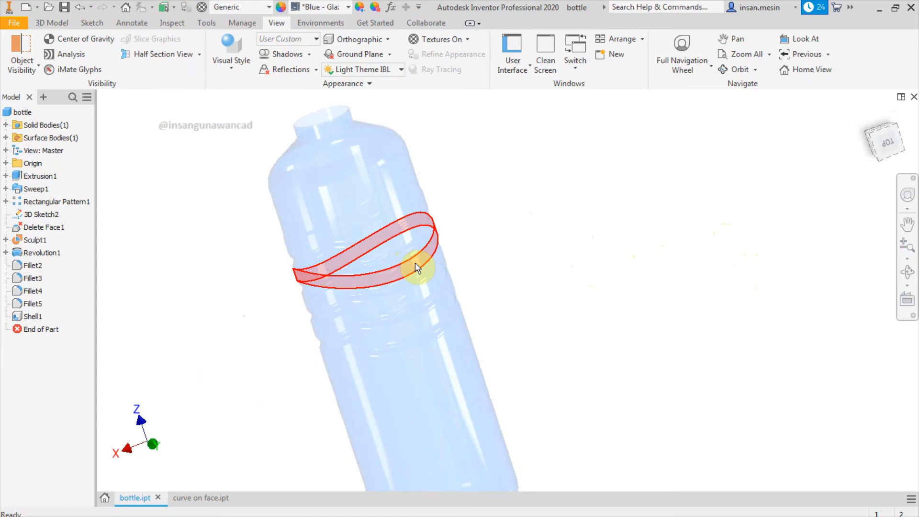
{"action": "middle_click_drag", "start_coordinate": [416, 268], "coordinate": [441, 245], "text": "shift"}
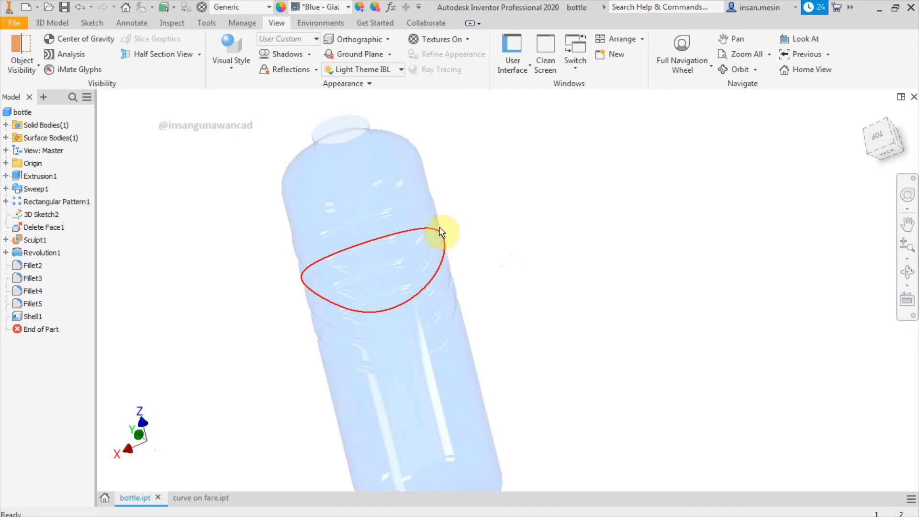
Create a new part from the Standard.ipt template
{"action": "middle_click_drag", "start_coordinate": [523, 195], "coordinate": [524, 170], "text": "shift"}
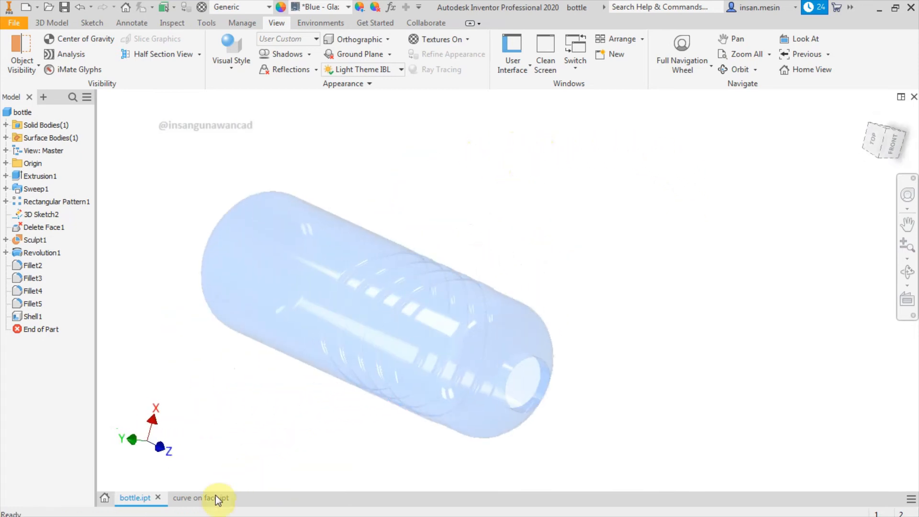
{"action": "left_click", "coordinate": [24, 11]}
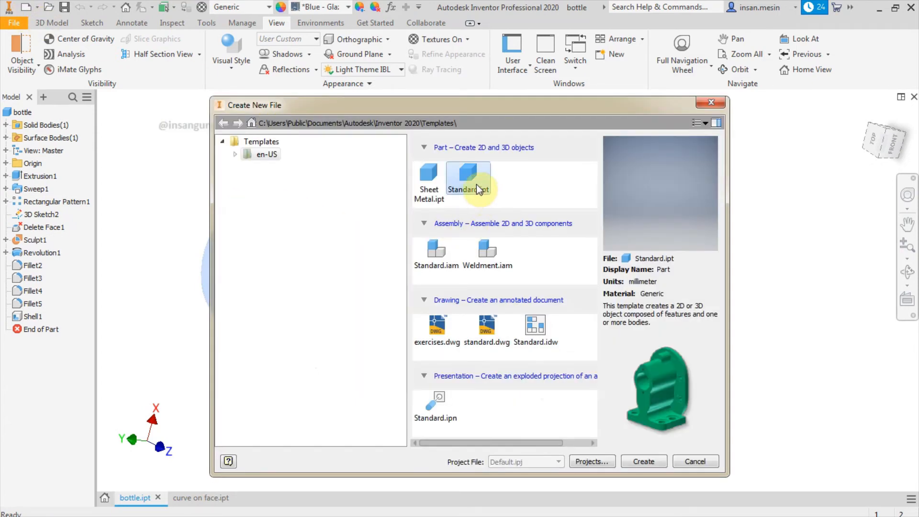
{"action": "double_click", "coordinate": [476, 185]}
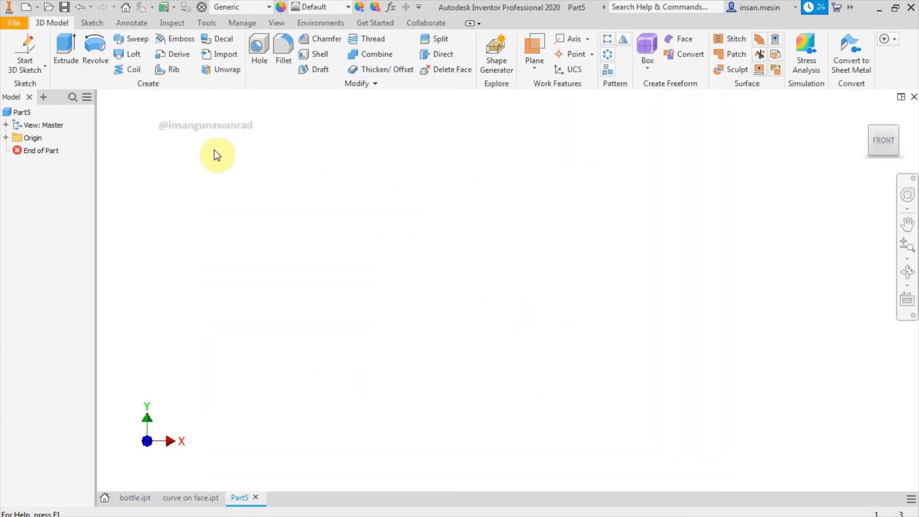
{"action": "left_click", "coordinate": [39, 70]}
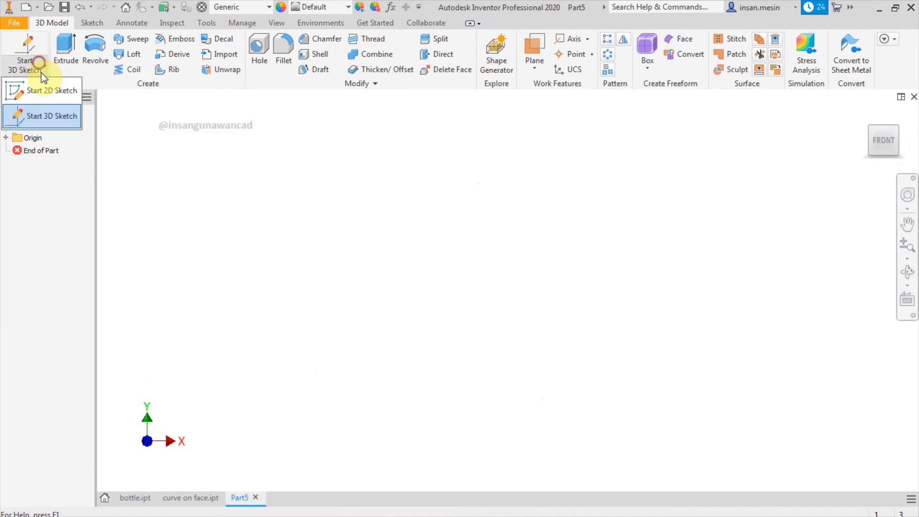
{"action": "left_click", "coordinate": [42, 88]}
{"action": "left_click", "coordinate": [438, 181]}
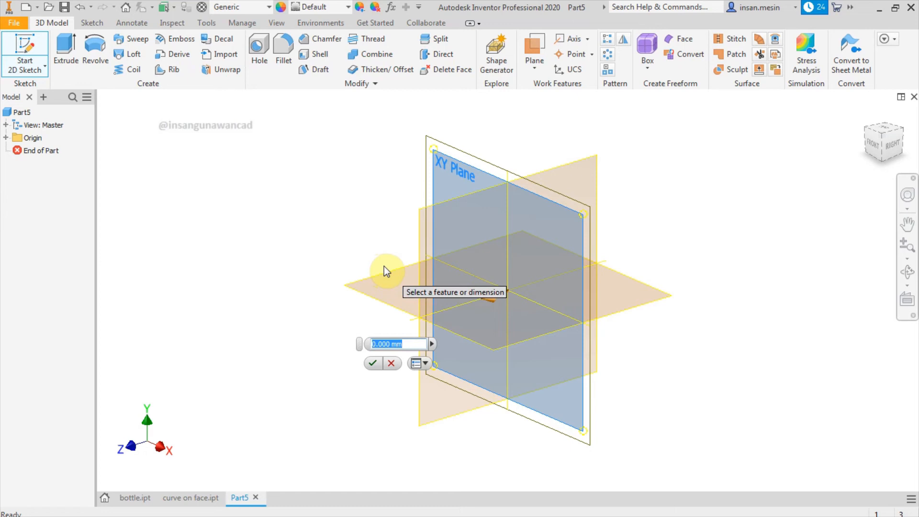
{"action": "key", "text": "Escape"}
Sketch a 50 mm diameter circle centred on the origin on the horizontal XZ plane and finish the sketch
{"action": "left_click", "coordinate": [32, 48]}
{"action": "left_click", "coordinate": [416, 309]}
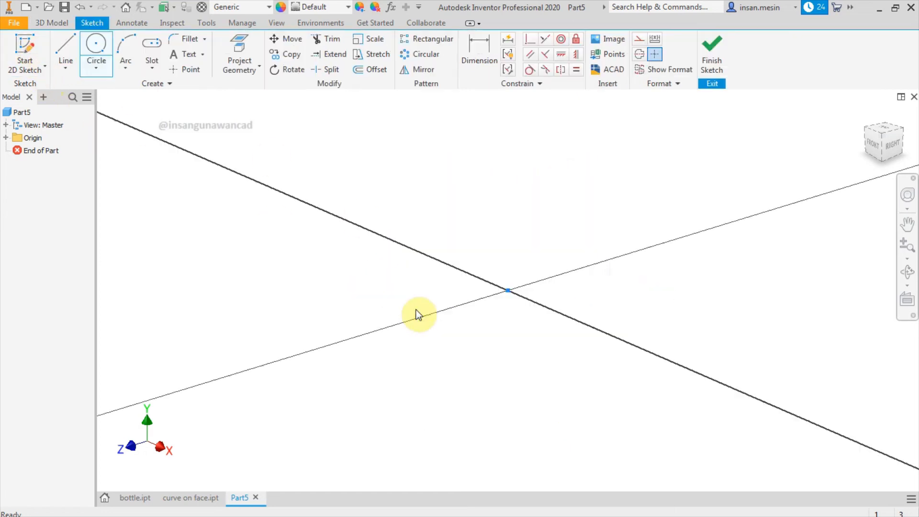
{"action": "left_click", "coordinate": [96, 53]}
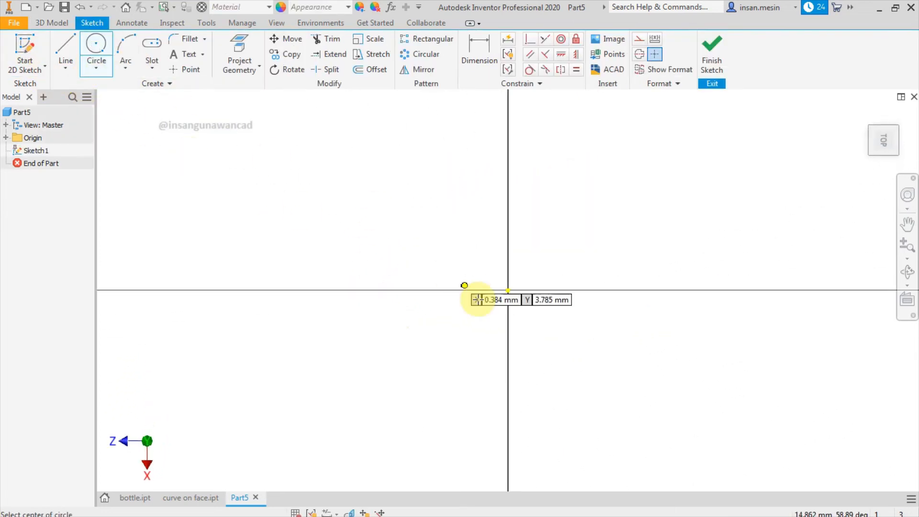
{"action": "left_click", "coordinate": [508, 290]}
{"action": "type", "text": "5"}
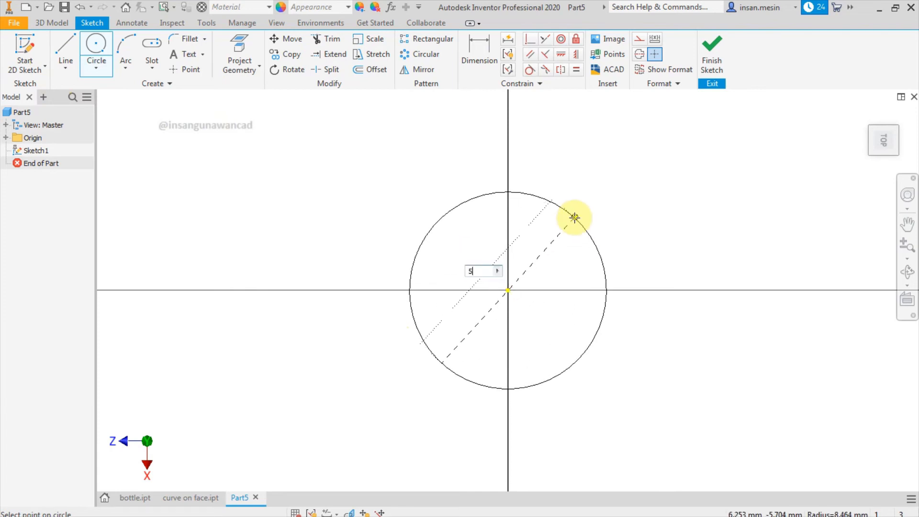
{"action": "type", "text": "0"}
{"action": "key", "text": "Return"}
{"action": "left_click", "coordinate": [711, 57]}
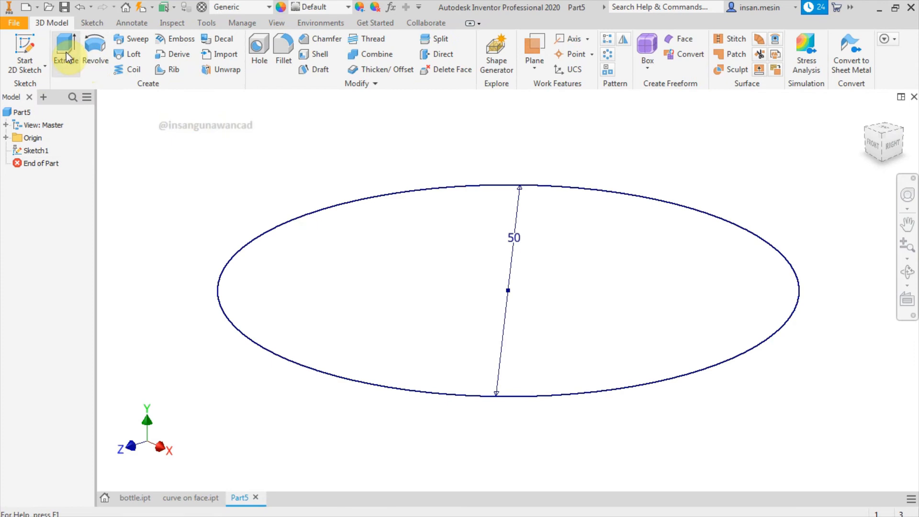
Extrude the circle 150 mm upward into a solid cylinder
{"action": "left_click", "coordinate": [66, 53]}
{"action": "type", "text": "150"}
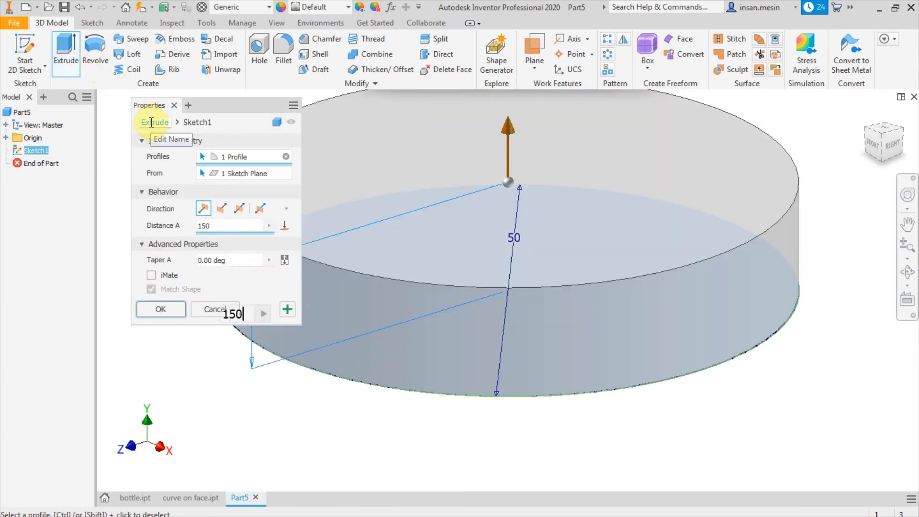
{"action": "left_click", "coordinate": [166, 308]}
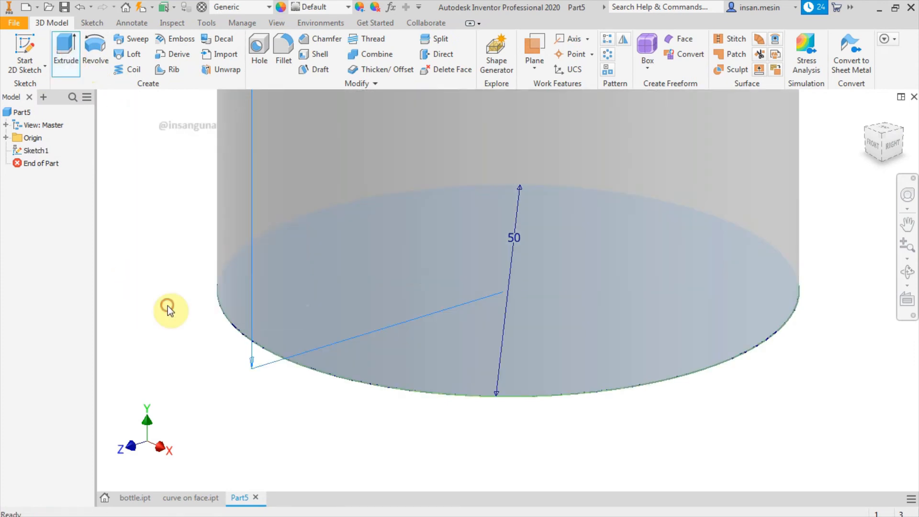
{"action": "scroll", "coordinate": [300, 324], "scroll_direction": "up", "scroll_amount": 3}
{"action": "middle_click_drag", "start_coordinate": [342, 316], "coordinate": [419, 392]}
Start a 3D sketch and place the first points of a wavy Curve On Face spline near the top of the cylinder's side
{"action": "left_click", "coordinate": [35, 75]}
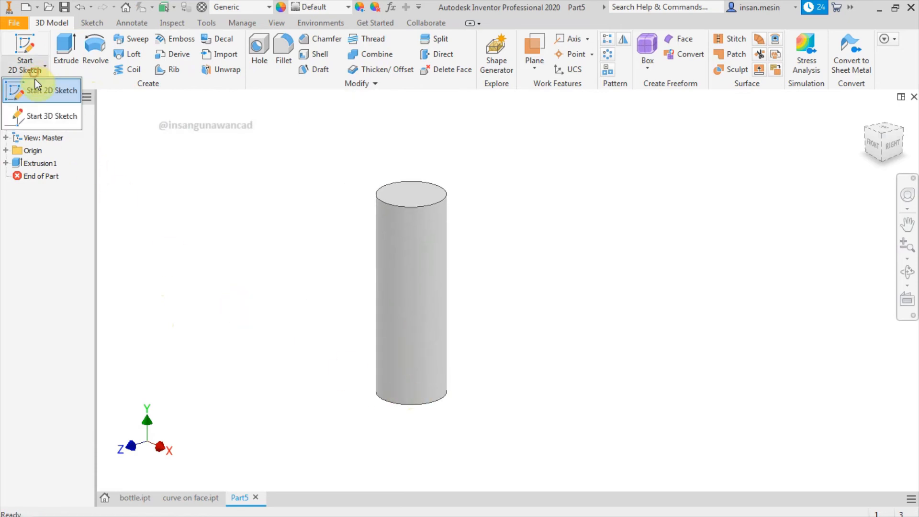
{"action": "left_click", "coordinate": [48, 116]}
{"action": "left_click", "coordinate": [340, 54]}
{"action": "scroll", "coordinate": [441, 201], "scroll_direction": "down", "scroll_amount": 3}
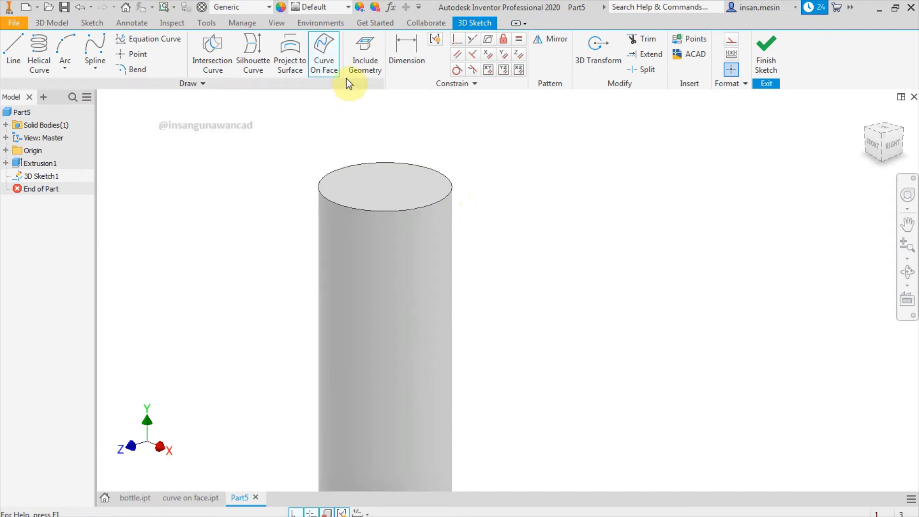
{"action": "left_click", "coordinate": [358, 263]}
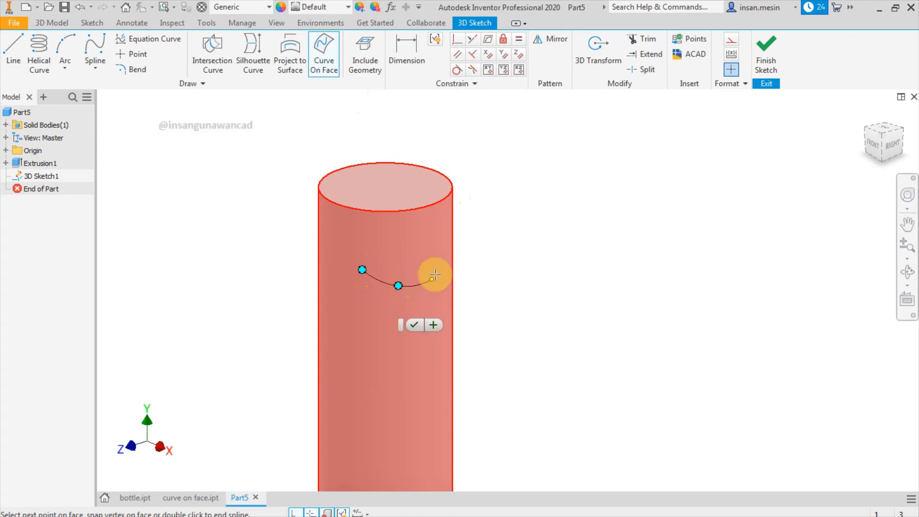
{"action": "left_click", "coordinate": [438, 263]}
Continue the wavy spline all around the cylinder, close it on its start point and finish the 3D sketch
{"action": "middle_click_drag", "start_coordinate": [460, 276], "coordinate": [330, 274], "text": "shift"}
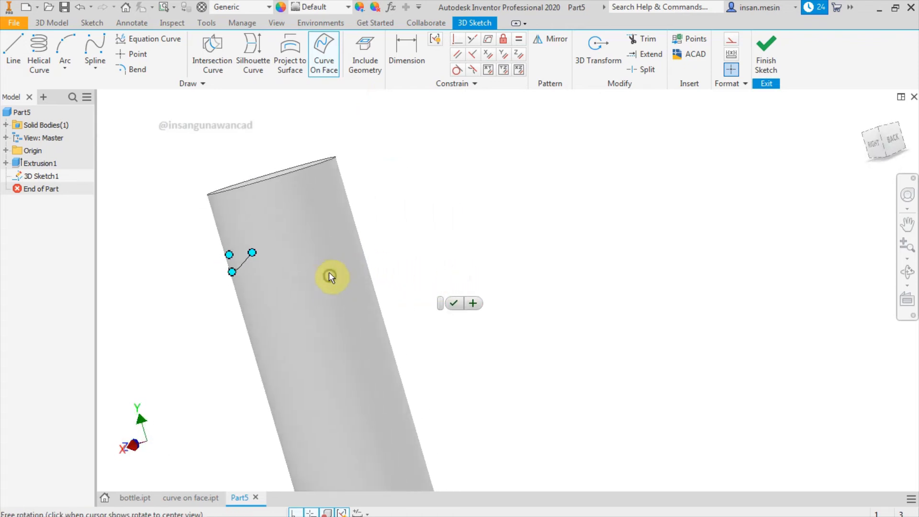
{"action": "left_click", "coordinate": [316, 253]}
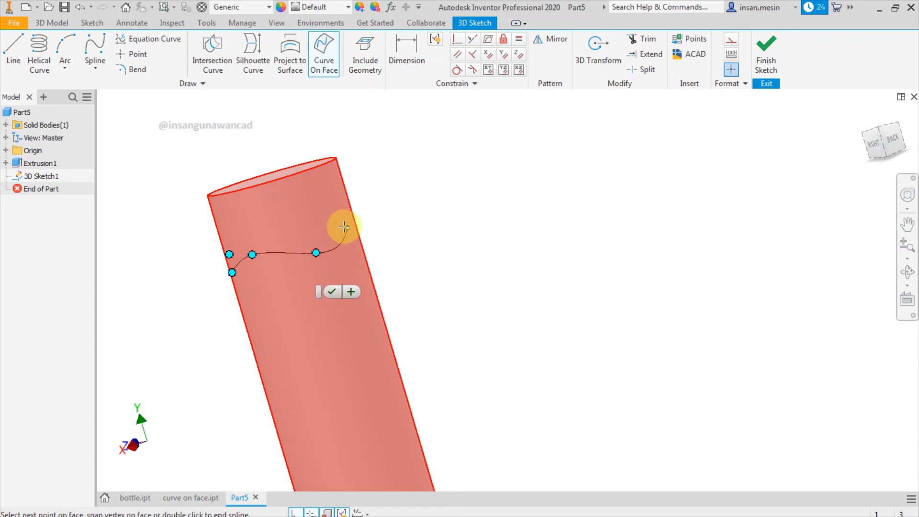
{"action": "left_click", "coordinate": [344, 227]}
{"action": "middle_click_drag", "start_coordinate": [344, 228], "coordinate": [509, 199], "text": "shift"}
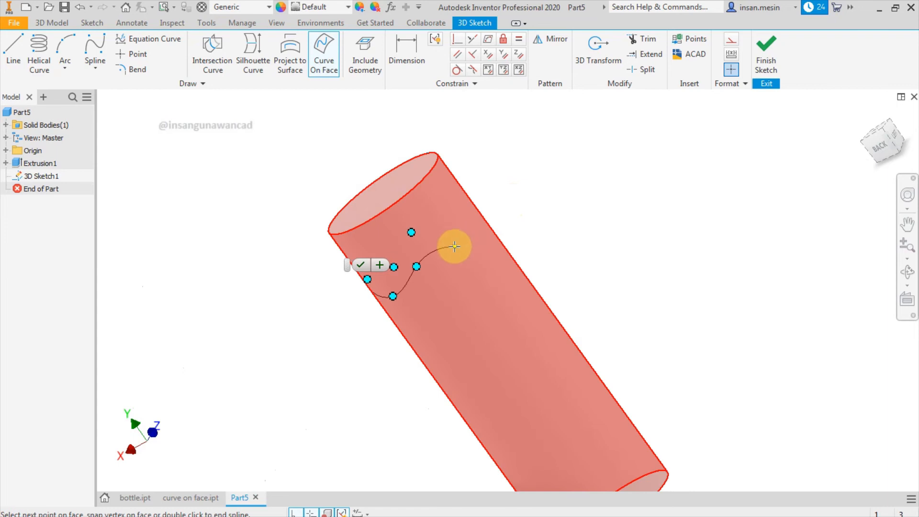
{"action": "left_click", "coordinate": [469, 216]}
{"action": "middle_click_drag", "start_coordinate": [468, 209], "coordinate": [384, 260], "text": "shift"}
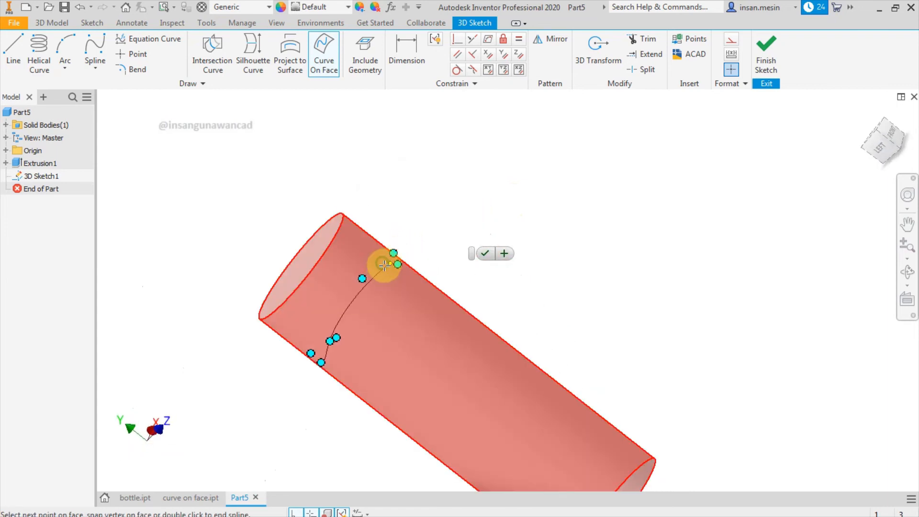
{"action": "left_click", "coordinate": [373, 318]}
{"action": "middle_click_drag", "start_coordinate": [371, 288], "coordinate": [320, 305], "text": "shift"}
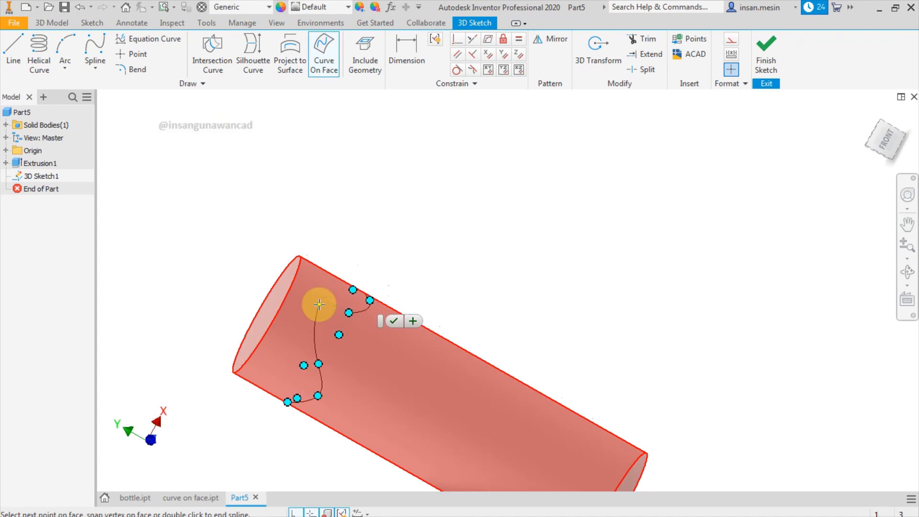
{"action": "left_click", "coordinate": [322, 317]}
{"action": "left_click", "coordinate": [349, 313]}
{"action": "middle_click_drag", "start_coordinate": [458, 236], "coordinate": [554, 199], "text": "shift"}
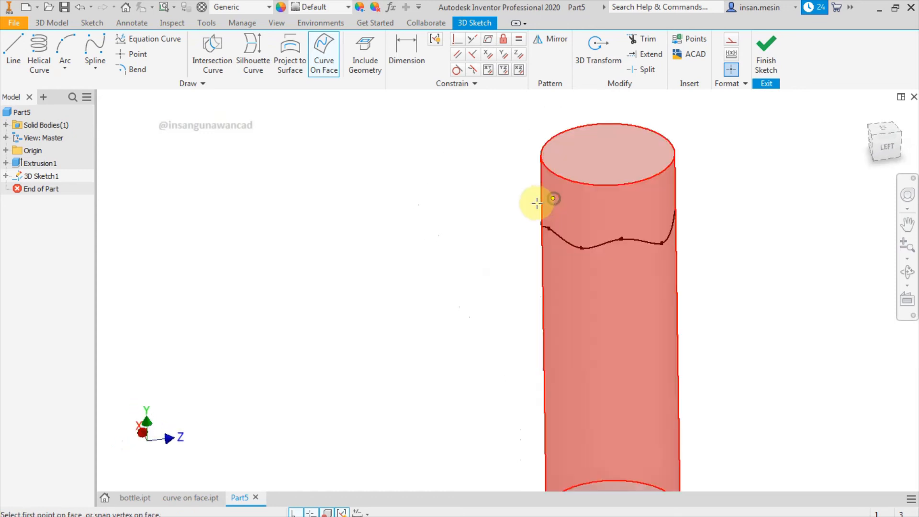
{"action": "left_click", "coordinate": [769, 59]}
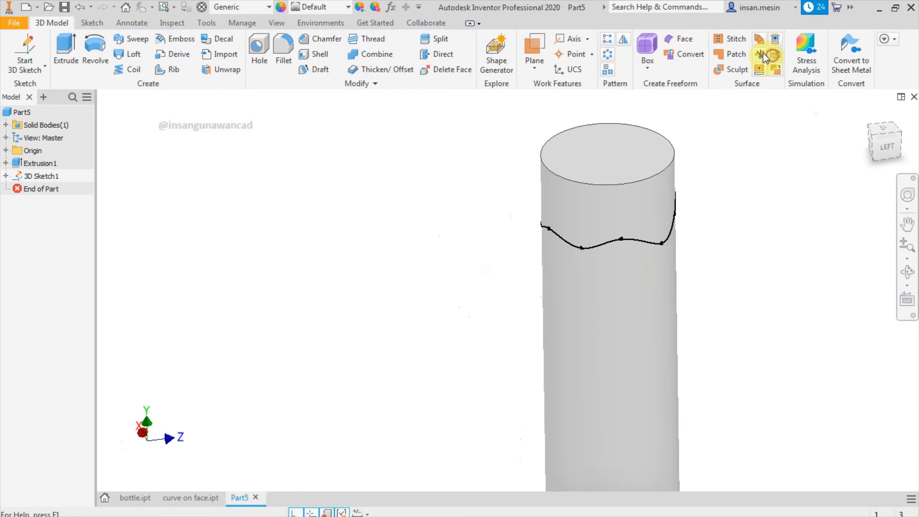
Start a 2D sketch on the YZ plane and project the cylinder's side edge beside the spline
{"action": "left_click", "coordinate": [127, 41]}
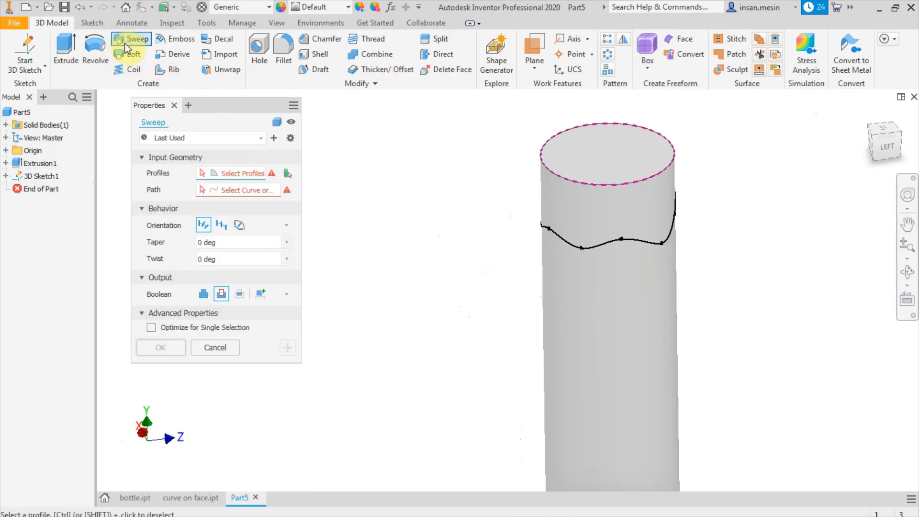
{"action": "left_click", "coordinate": [33, 73]}
{"action": "left_click", "coordinate": [39, 93]}
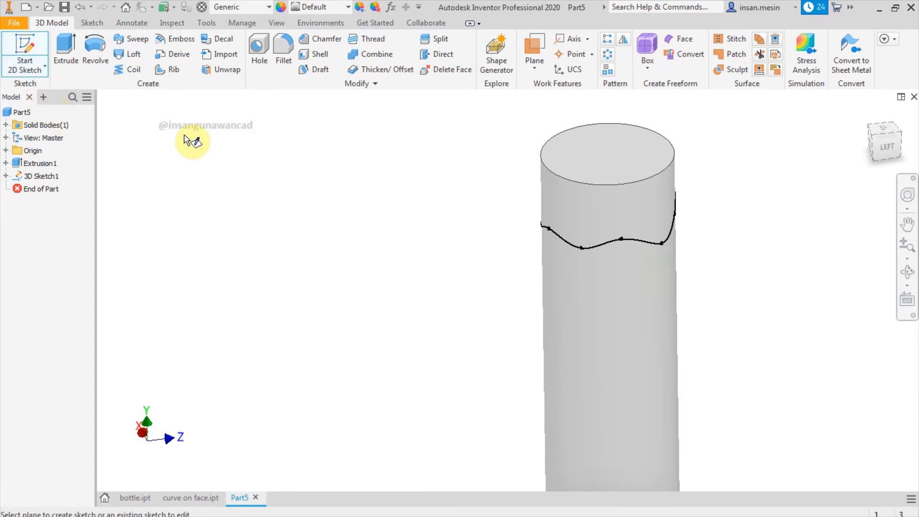
{"action": "left_click", "coordinate": [19, 149]}
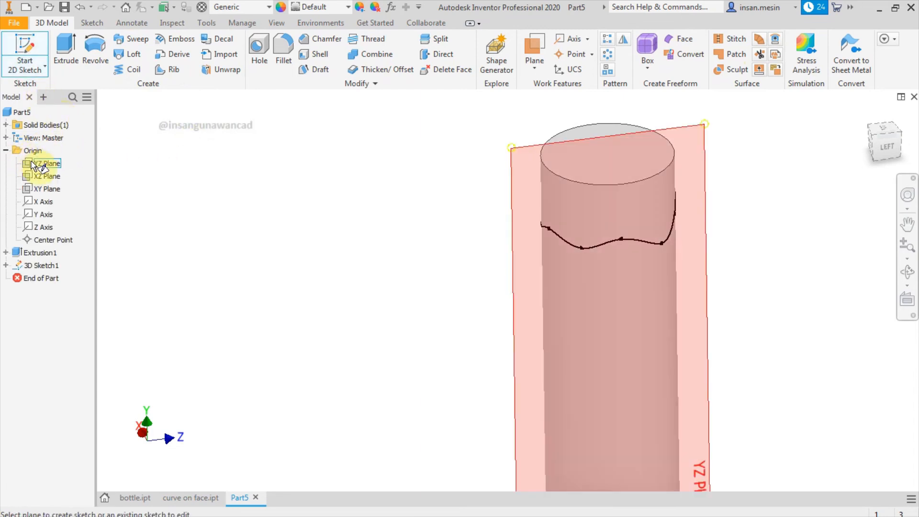
{"action": "left_click", "coordinate": [33, 164]}
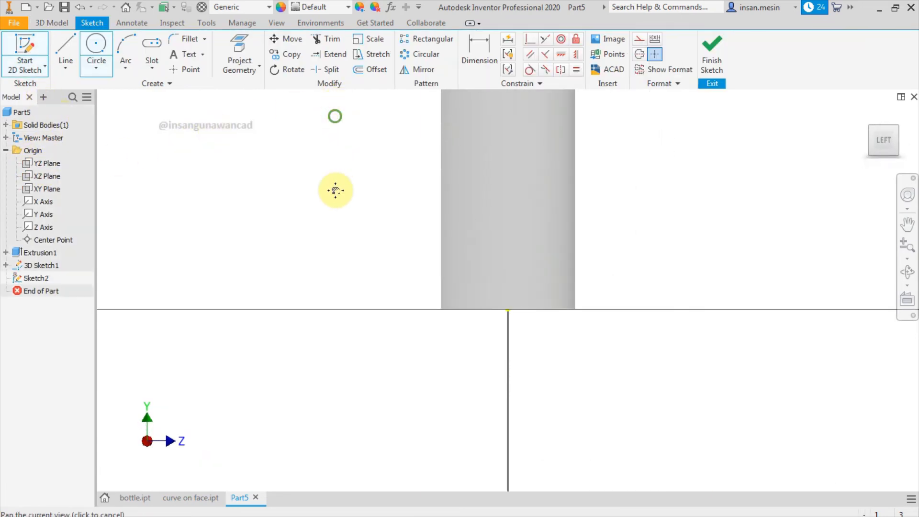
{"action": "middle_click_drag", "start_coordinate": [334, 189], "coordinate": [326, 287]}
{"action": "scroll", "coordinate": [424, 134], "scroll_direction": "up", "scroll_amount": 3}
{"action": "left_click", "coordinate": [244, 39]}
{"action": "left_click", "coordinate": [441, 123]}
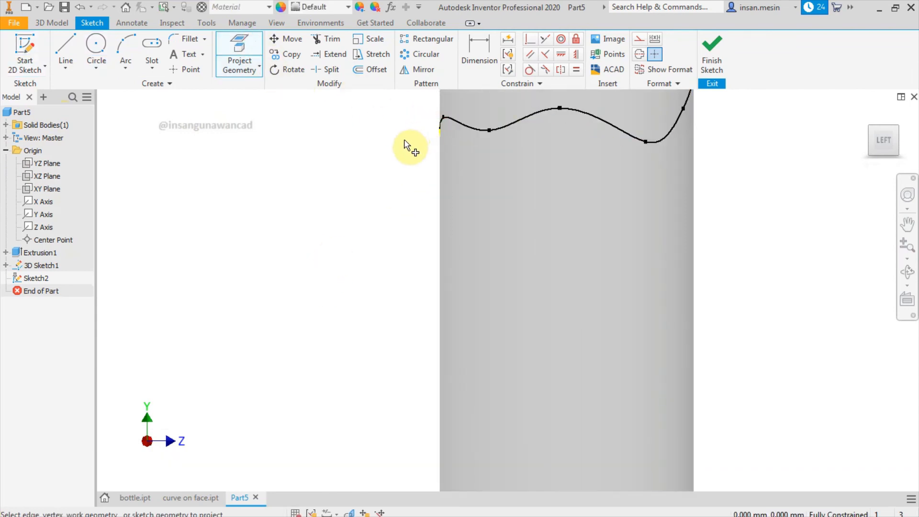
Slice the graphics, draw a 1 mm diameter circle centred where the spline meets the cylinder's side edge, and finish the sketch
{"action": "key", "text": "F7"}
{"action": "key", "text": "Escape"}
{"action": "scroll", "coordinate": [439, 125], "scroll_direction": "up", "scroll_amount": 4}
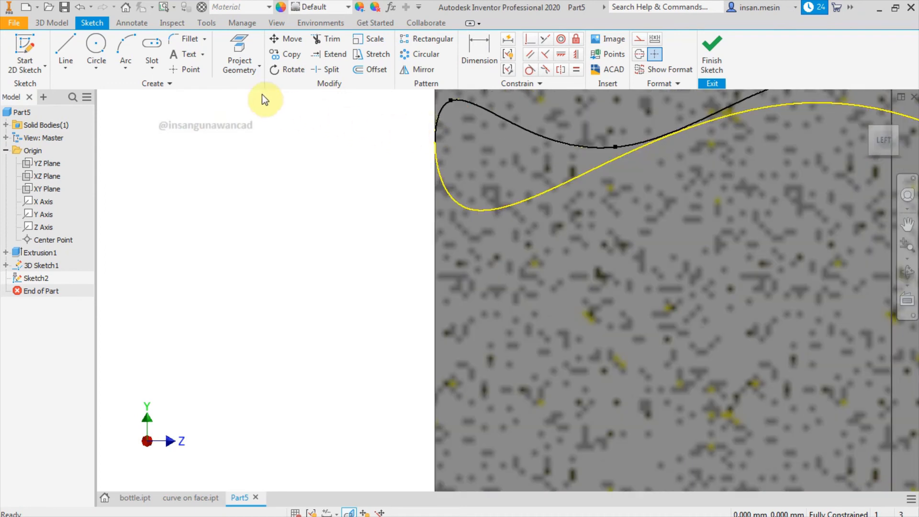
{"action": "left_click", "coordinate": [105, 50]}
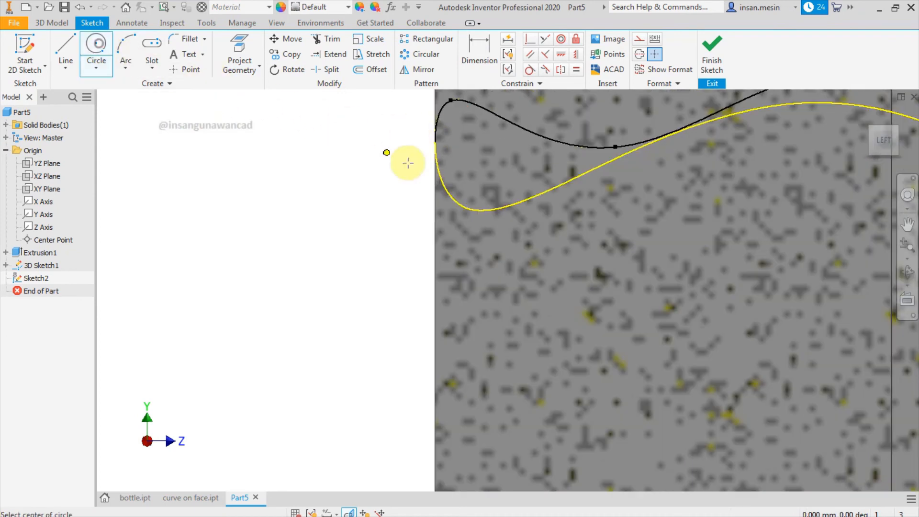
{"action": "left_click", "coordinate": [433, 144]}
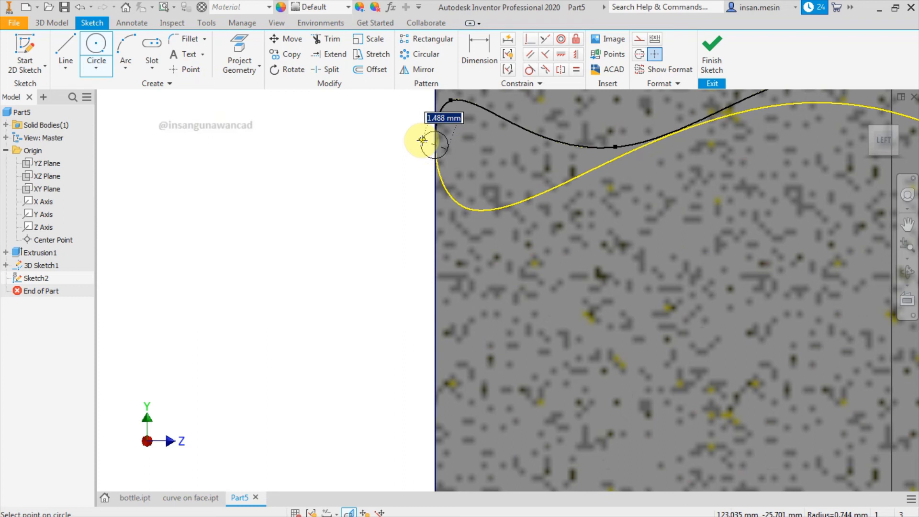
{"action": "key", "text": "Return"}
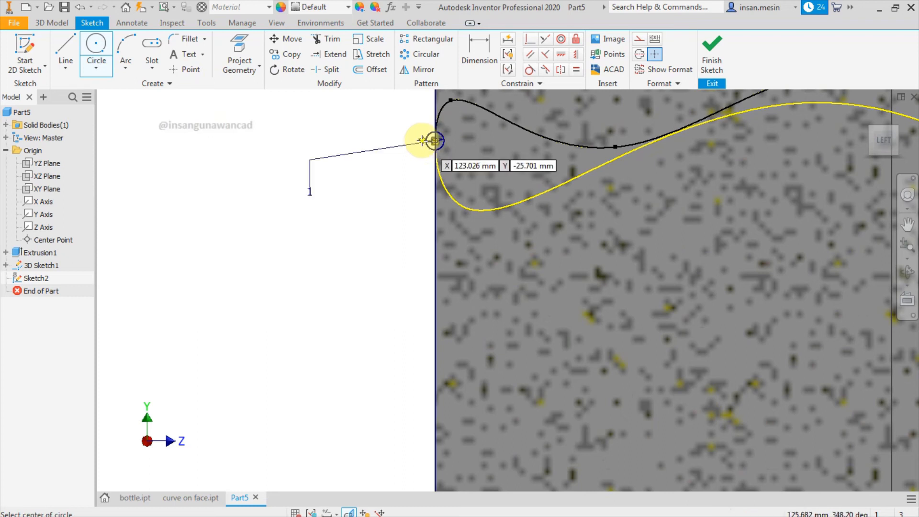
{"action": "left_click", "coordinate": [712, 55]}
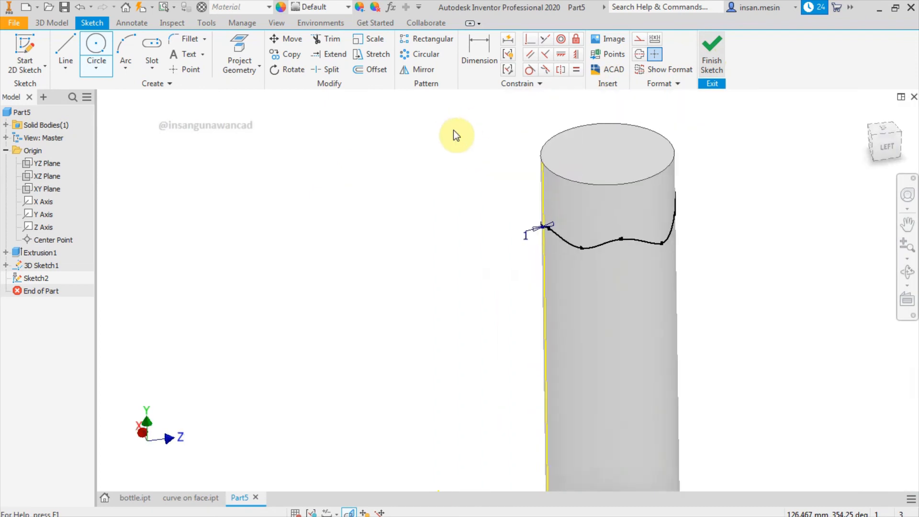
Sweep both halves of the 1 mm circle along the closed 3D spline as a cut around the cylinder
{"action": "scroll", "coordinate": [573, 249], "scroll_direction": "down", "scroll_amount": 3}
{"action": "scroll", "coordinate": [457, 250], "scroll_direction": "down", "scroll_amount": 3}
{"action": "mouse_move", "coordinate": [427, 248]}
{"action": "middle_mouse_down"}
{"action": "mouse_move", "coordinate": [409, 257]}
{"action": "mouse_move", "coordinate": [267, 231]}
{"action": "middle_mouse_up"}
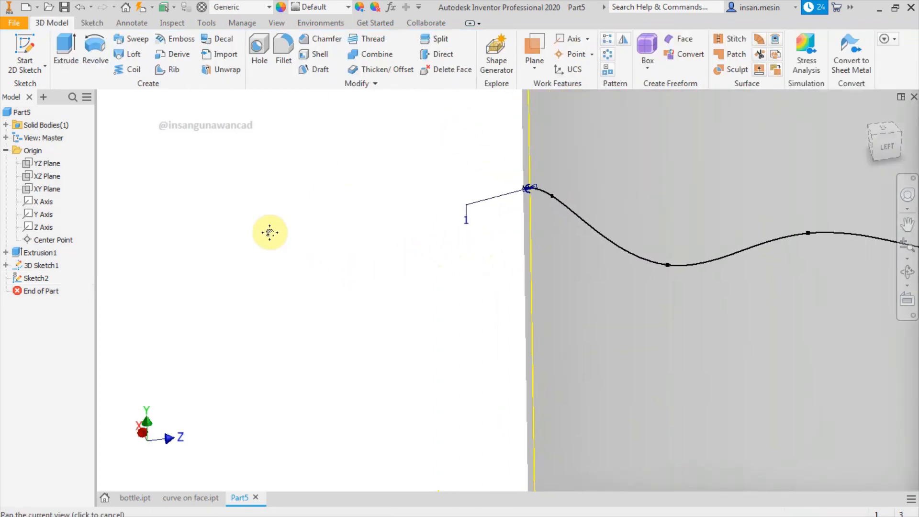
{"action": "left_click", "coordinate": [134, 57]}
{"action": "scroll", "coordinate": [493, 203], "scroll_direction": "down", "scroll_amount": 3}
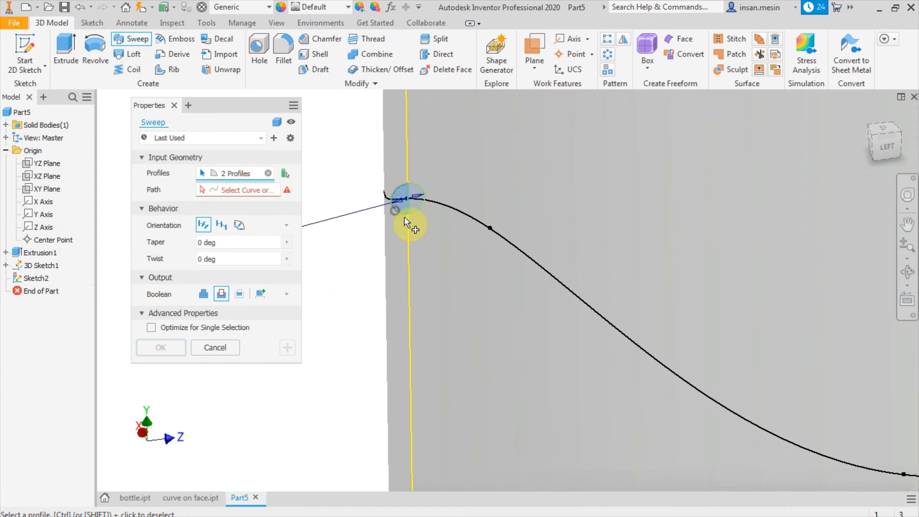
{"action": "left_click", "coordinate": [257, 191]}
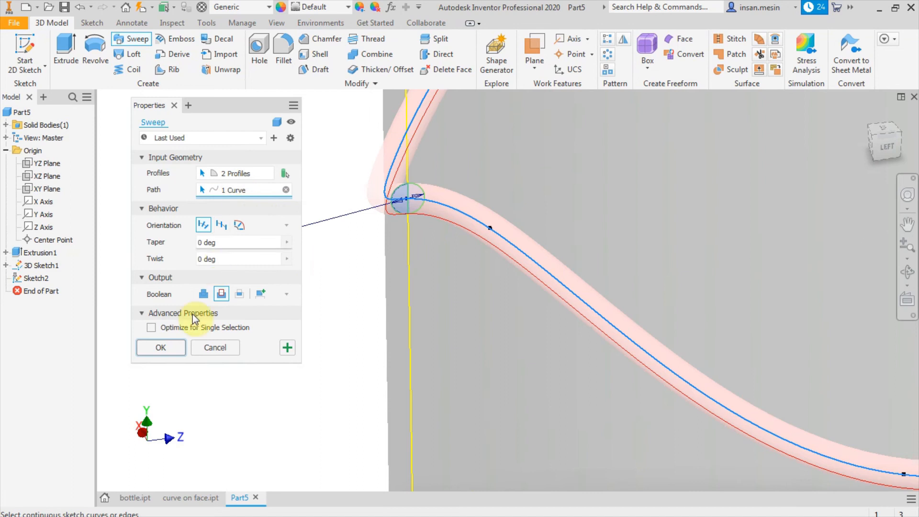
{"action": "left_click", "coordinate": [173, 349]}
{"action": "scroll", "coordinate": [287, 299], "scroll_direction": "up", "scroll_amount": 5}
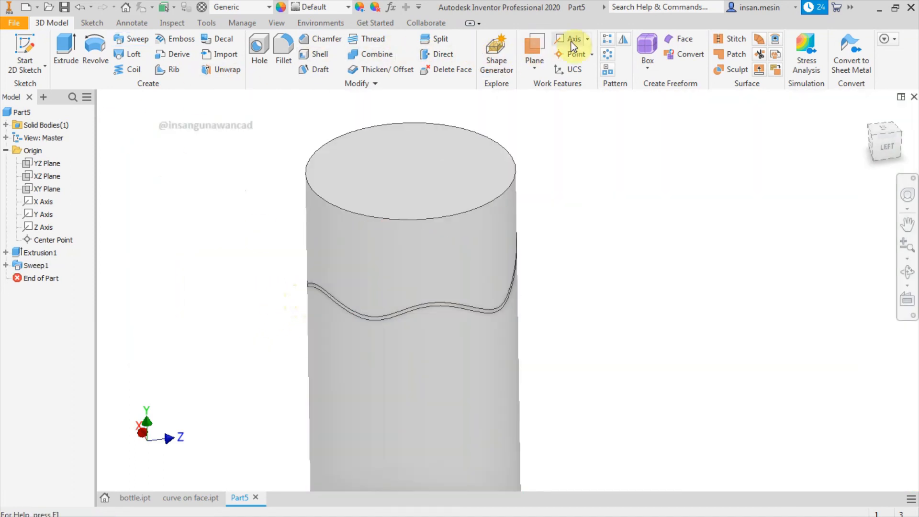
Pattern the swept groove down the cylinder along the Y axis with a rectangular pattern of 6 occurrences at 10 mm spacing
{"action": "left_click", "coordinate": [607, 42]}
{"action": "left_click", "coordinate": [39, 266]}
{"action": "left_click", "coordinate": [42, 268]}
{"action": "left_click", "coordinate": [117, 184]}
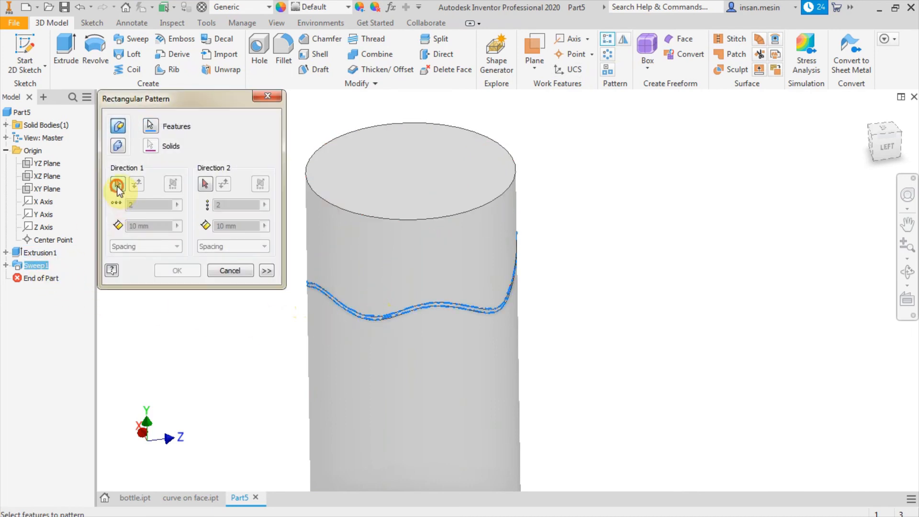
{"action": "left_click", "coordinate": [42, 215]}
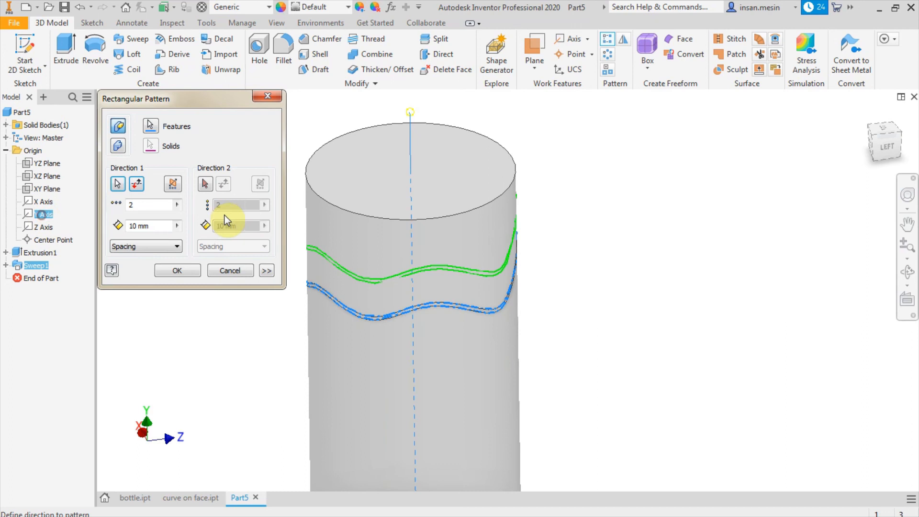
{"action": "left_click", "coordinate": [134, 187]}
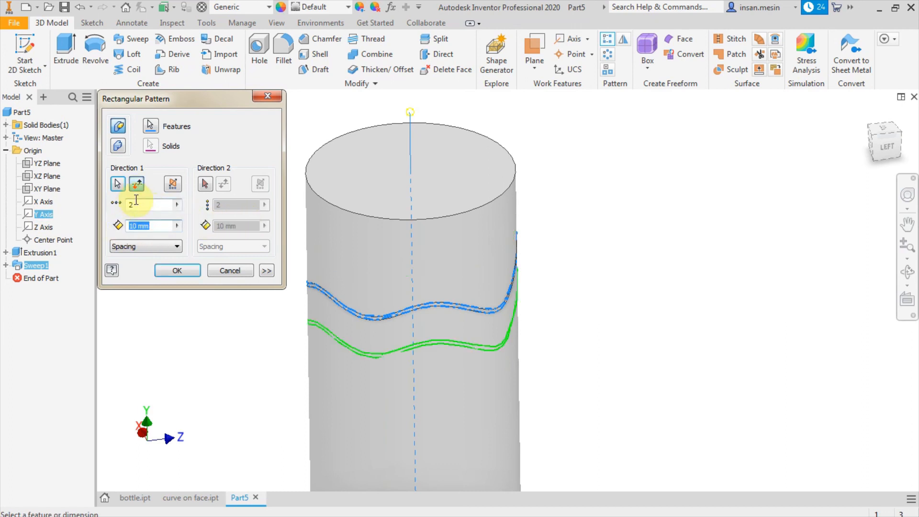
{"action": "type", "text": "6"}
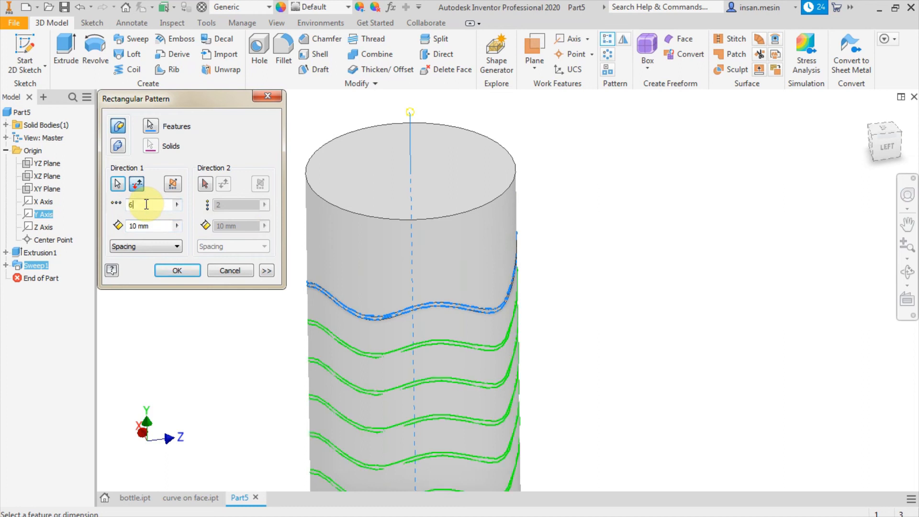
{"action": "scroll", "coordinate": [512, 214], "scroll_direction": "down", "scroll_amount": 3}
{"action": "left_click", "coordinate": [177, 271]}
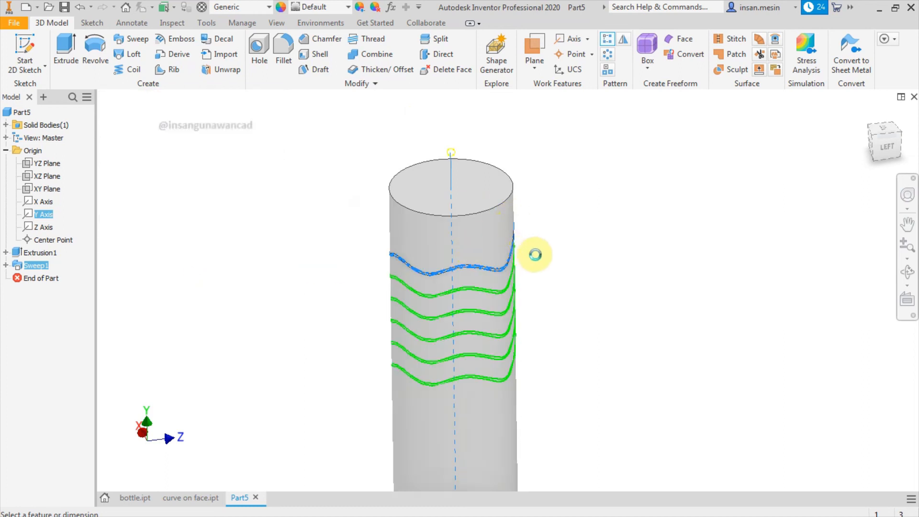
Examine the patterned grooves around the cylinder, and inspect the finished bottle model in bottle.ipt from several sides
{"action": "key", "text": "F4"}
{"action": "left_click_drag", "start_coordinate": [375, 288], "coordinate": [539, 305]}
{"action": "key", "text": "F4"}
{"action": "mouse_move", "coordinate": [467, 485]}
{"action": "left_mouse_down"}
{"action": "mouse_move", "coordinate": [460, 290]}
{"action": "mouse_move", "coordinate": [426, 409]}
{"action": "mouse_move", "coordinate": [392, 451]}
{"action": "left_mouse_up"}
{"action": "left_click", "coordinate": [144, 502]}
{"action": "key", "text": "F4"}
{"action": "left_click_drag", "start_coordinate": [554, 257], "coordinate": [407, 228]}
{"action": "scroll", "coordinate": [428, 241], "scroll_direction": "up", "scroll_amount": 3}
{"action": "middle_click_drag", "start_coordinate": [431, 234], "coordinate": [455, 215]}
{"action": "scroll", "coordinate": [505, 243], "scroll_direction": "down", "scroll_amount": 3}
{"action": "middle_click_drag", "start_coordinate": [570, 334], "coordinate": [386, 304], "text": "shift"}
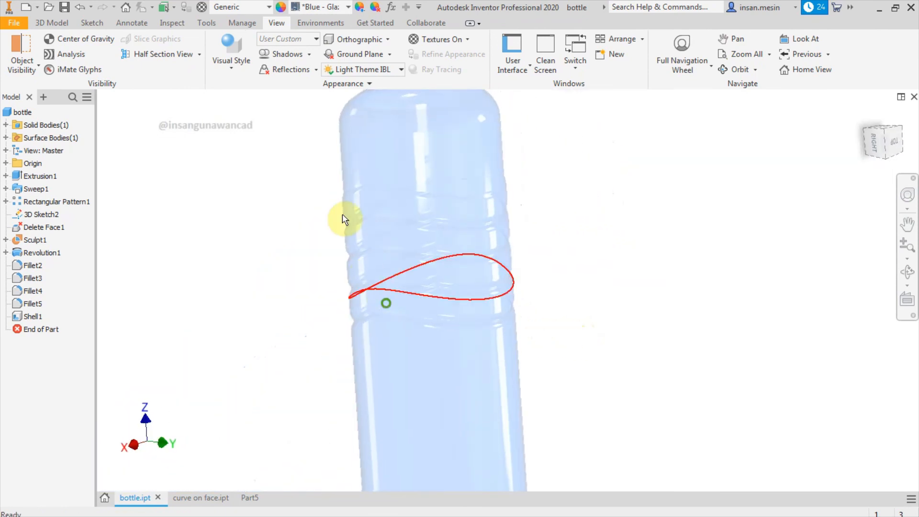
Turn on shadows for the bottle and define the straight-on view of its neck end as the Top view
{"action": "left_click", "coordinate": [309, 54]}
{"action": "left_click", "coordinate": [294, 71]}
{"action": "middle_click_drag", "start_coordinate": [304, 195], "coordinate": [769, 210], "text": "shift"}
{"action": "scroll", "coordinate": [551, 217], "scroll_direction": "up", "scroll_amount": 4}
{"action": "left_click", "coordinate": [884, 131]}
{"action": "right_click", "coordinate": [883, 140]}
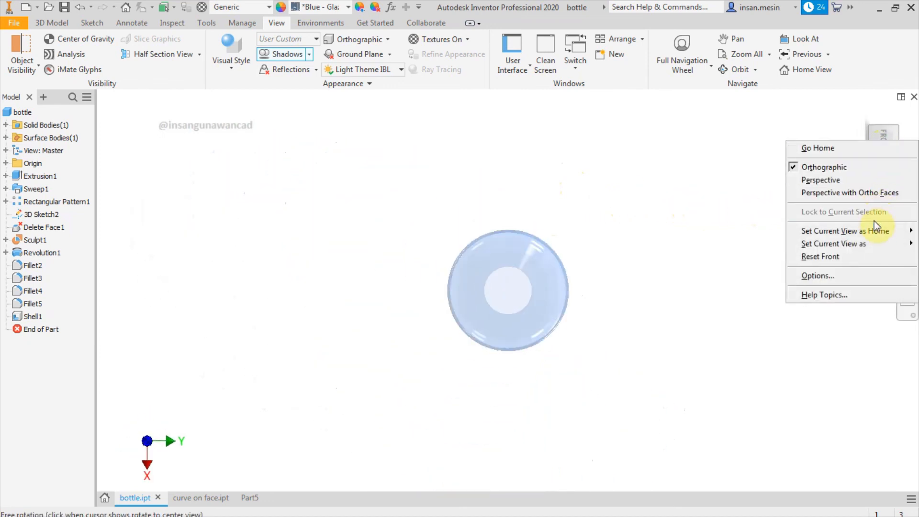
{"action": "mouse_move", "coordinate": [852, 244]}
{"action": "left_click", "coordinate": [766, 246]}
Turn the bottle to an upright corner view and set the projection to Perspective with Ortho Faces
{"action": "middle_click_drag", "start_coordinate": [576, 309], "coordinate": [570, 261], "text": "shift"}
{"action": "left_click_drag", "start_coordinate": [864, 114], "coordinate": [731, 167]}
{"action": "left_click_drag", "start_coordinate": [895, 134], "coordinate": [729, 180]}
{"action": "left_click", "coordinate": [387, 40]}
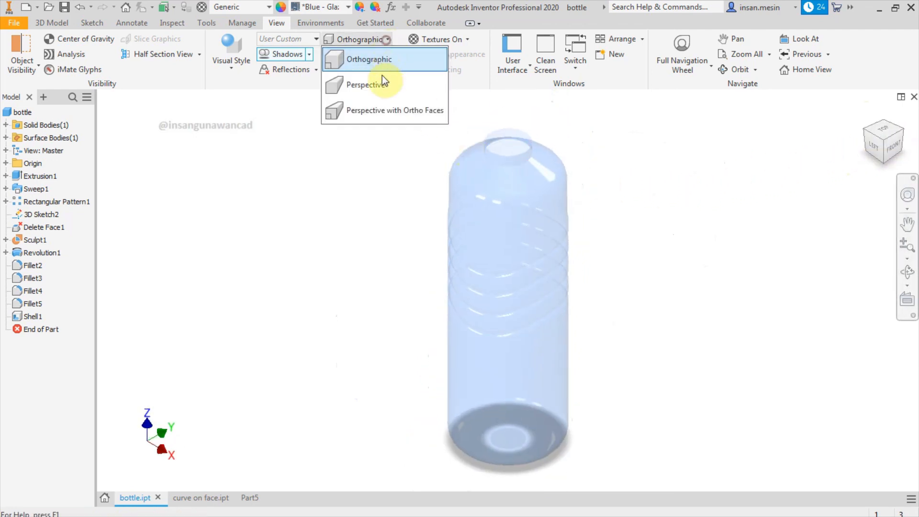
{"action": "left_click", "coordinate": [383, 107]}
{"action": "middle_click_drag", "start_coordinate": [548, 195], "coordinate": [581, 203], "text": "shift"}
{"action": "scroll", "coordinate": [568, 199], "scroll_direction": "down", "scroll_amount": 2, "text": "ctrl+shift"}
{"action": "scroll", "coordinate": [566, 200], "scroll_direction": "up", "scroll_amount": 3, "text": "ctrl+shift"}
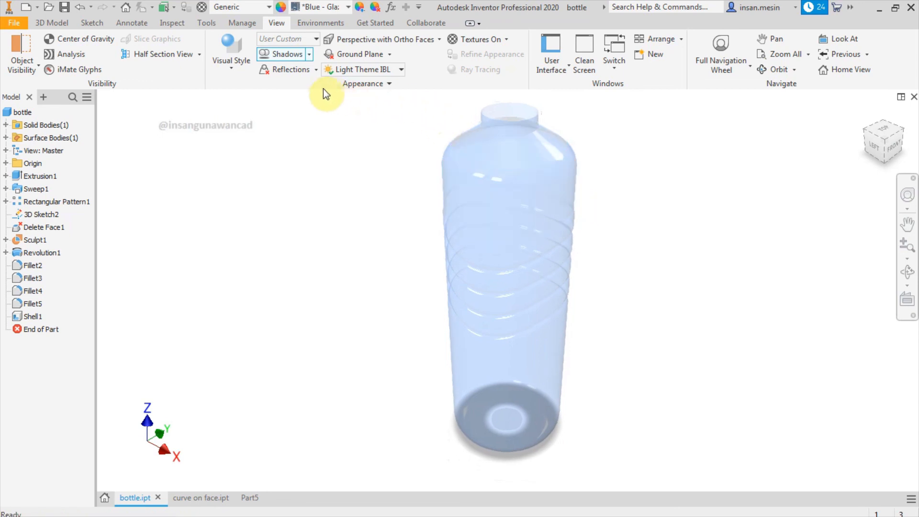
Turn on reflections and enable ray tracing for the bottle in the Realistic visual style
{"action": "left_click", "coordinate": [316, 70]}
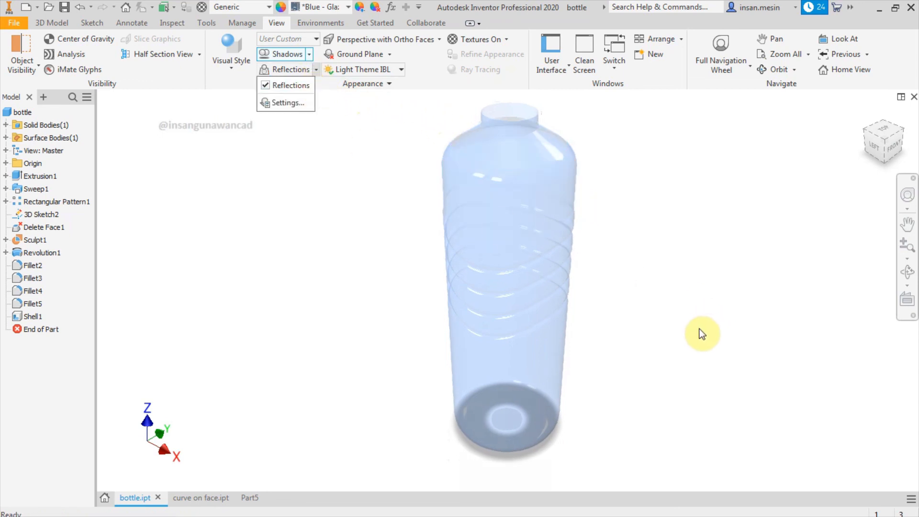
{"action": "left_click", "coordinate": [687, 333]}
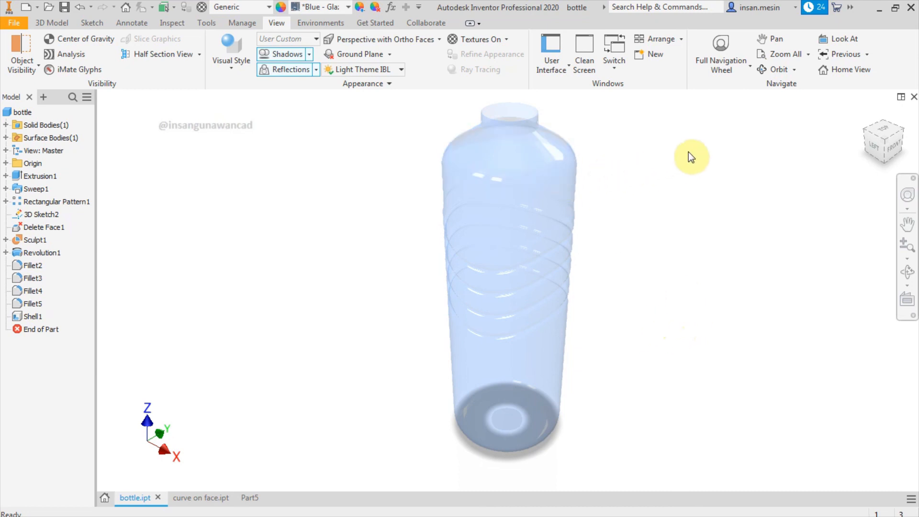
{"action": "left_click", "coordinate": [214, 67]}
{"action": "left_click", "coordinate": [239, 89]}
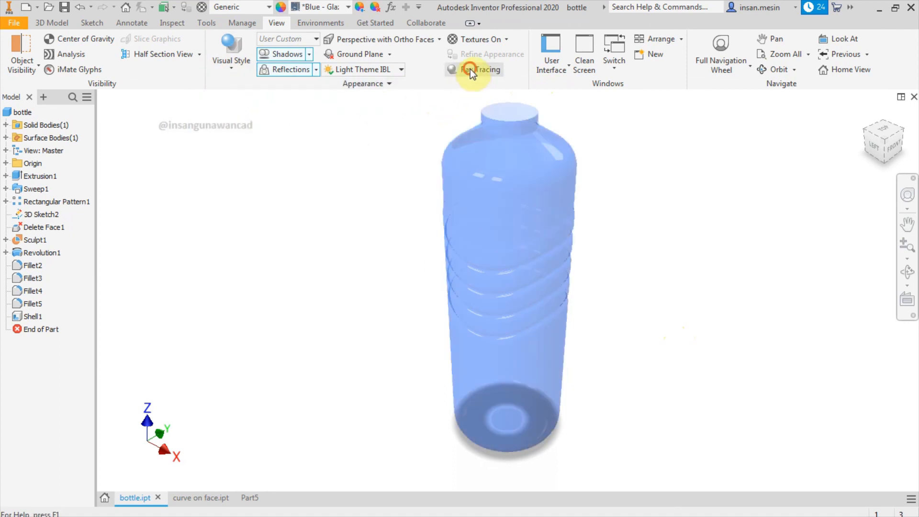
{"action": "left_click", "coordinate": [470, 69]}
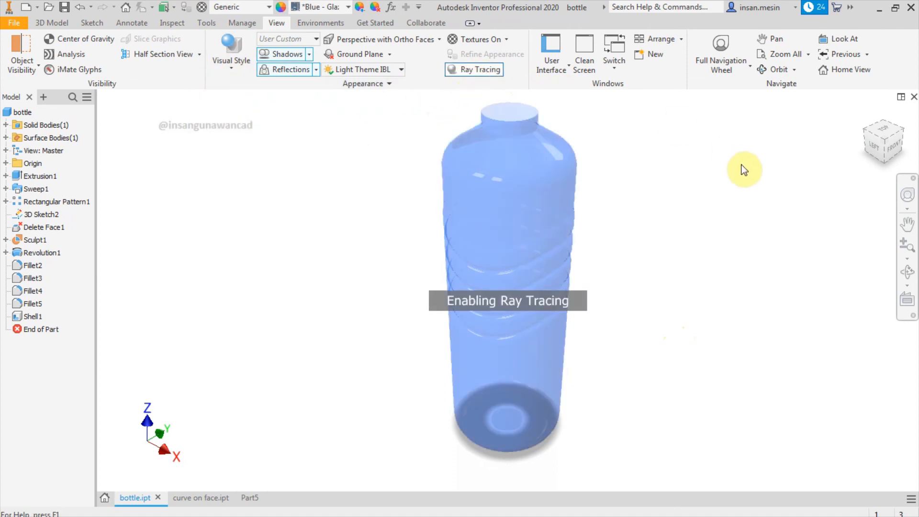